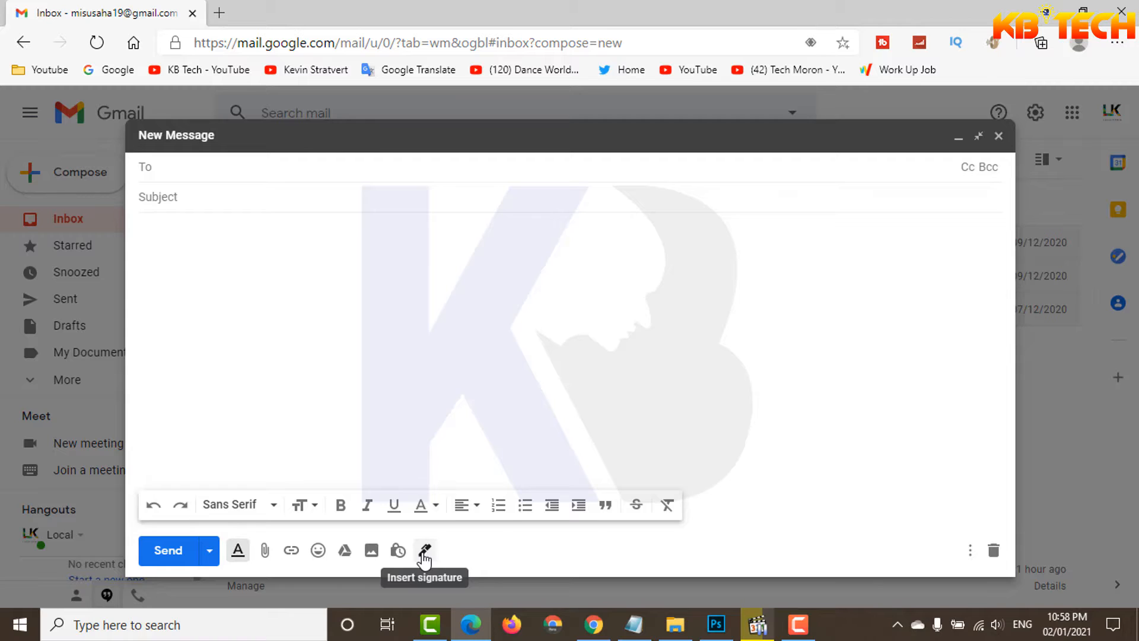
Step: Open the signature management settings from the new message and close the empty draft
click(424, 553)
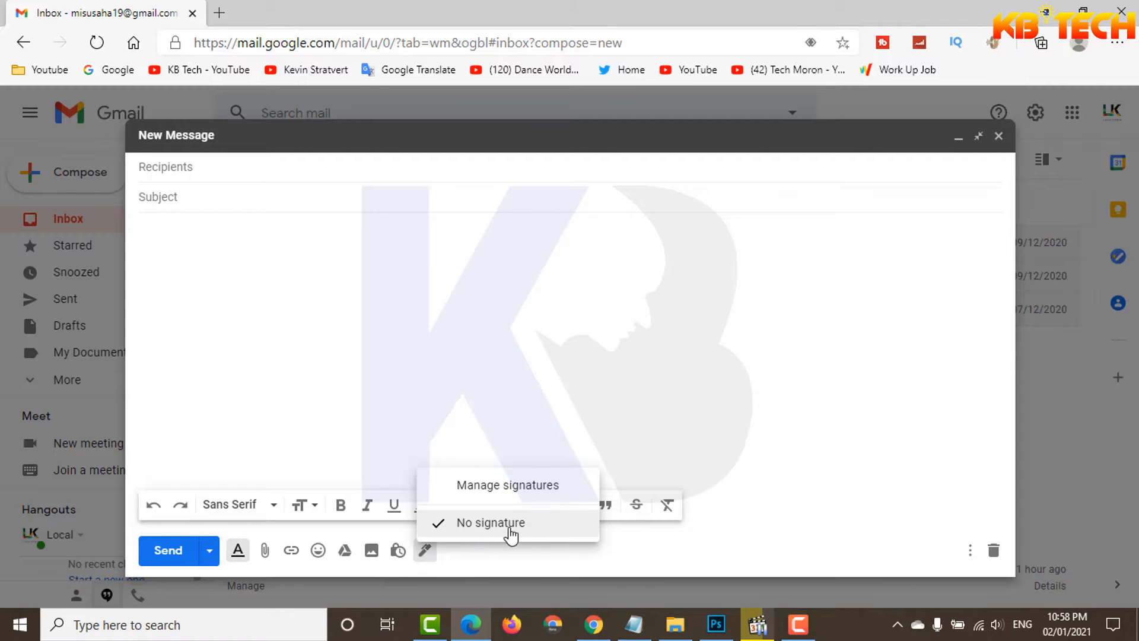
click(517, 491)
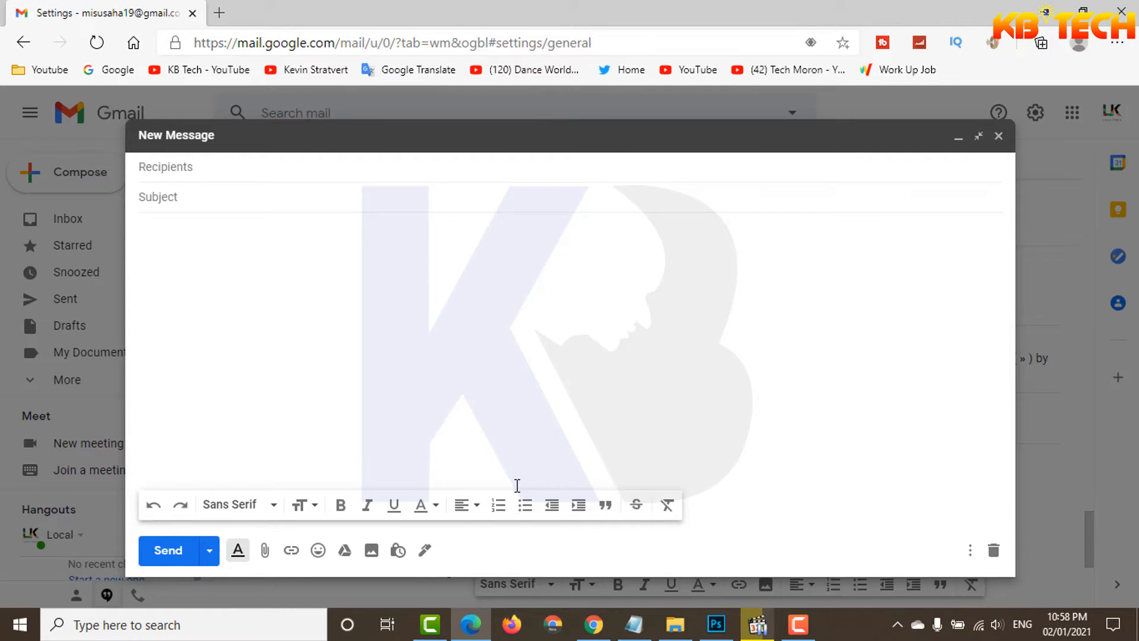
click(998, 135)
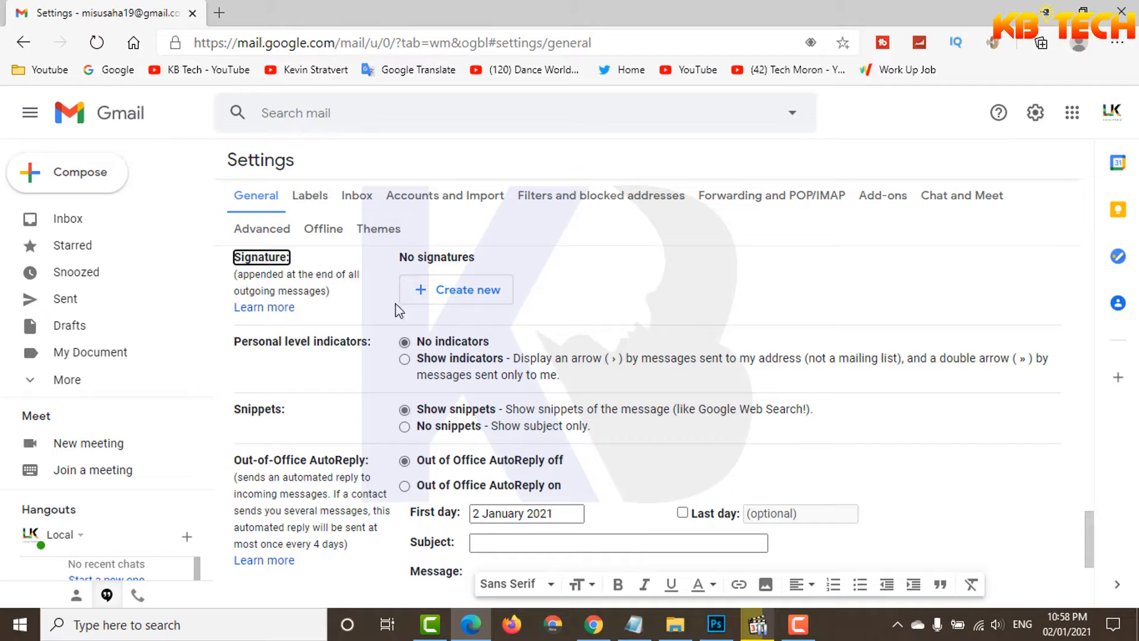
Step: Examine the Signature section in the General settings
drag(233, 195, 283, 204)
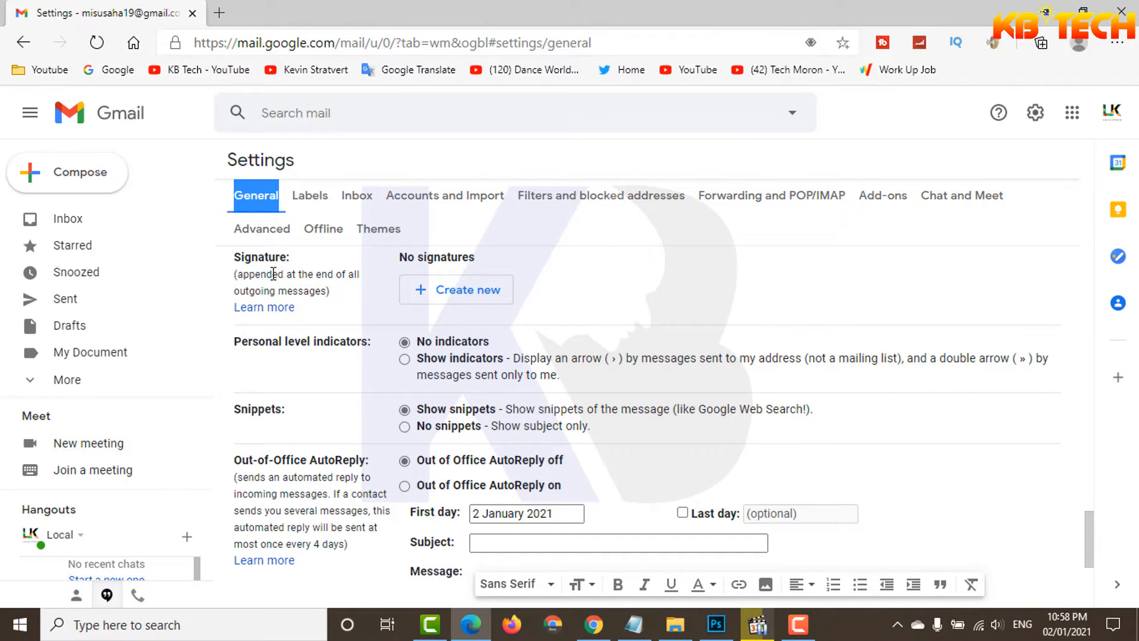
drag(236, 258, 284, 266)
scroll(497, 449, down, 3)
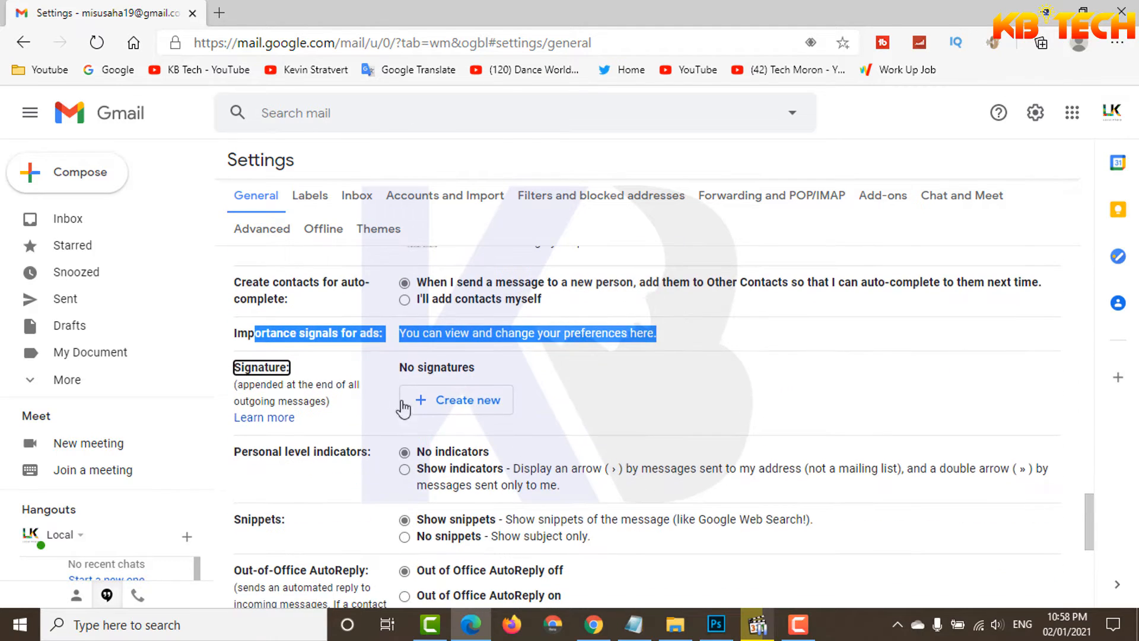
click(369, 368)
mouse_move(236, 368)
mouse_down()
mouse_move(290, 369)
mouse_move(289, 384)
mouse_move(299, 385)
mouse_up()
click(346, 368)
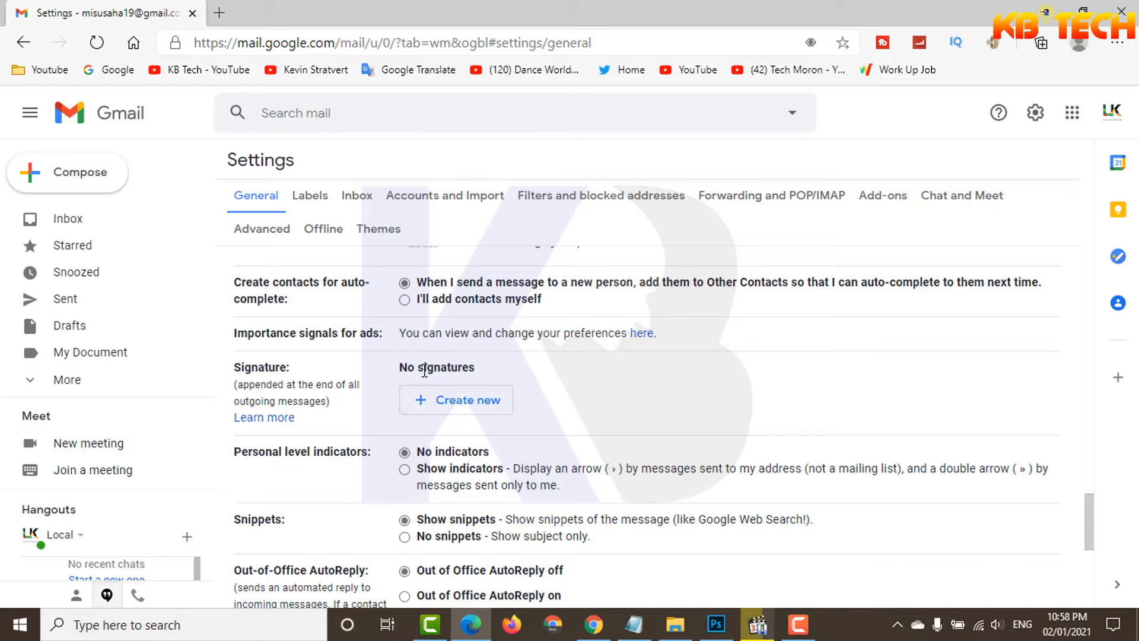
drag(402, 368, 481, 375)
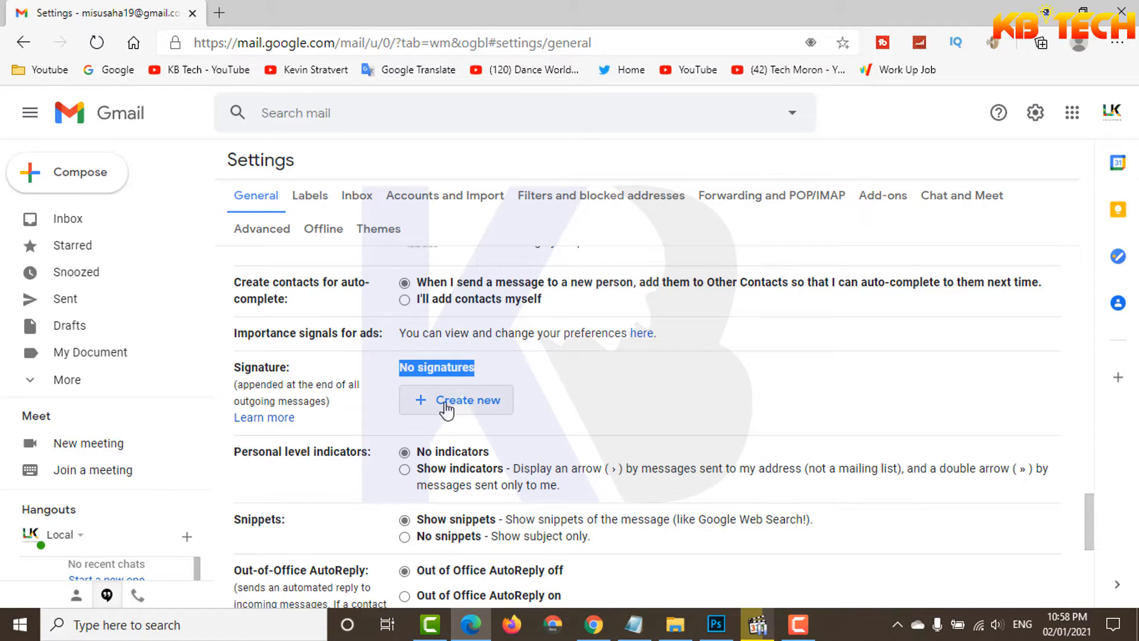
Step: Create a new signature named Default, copying the name from the Notepad notes
click(469, 403)
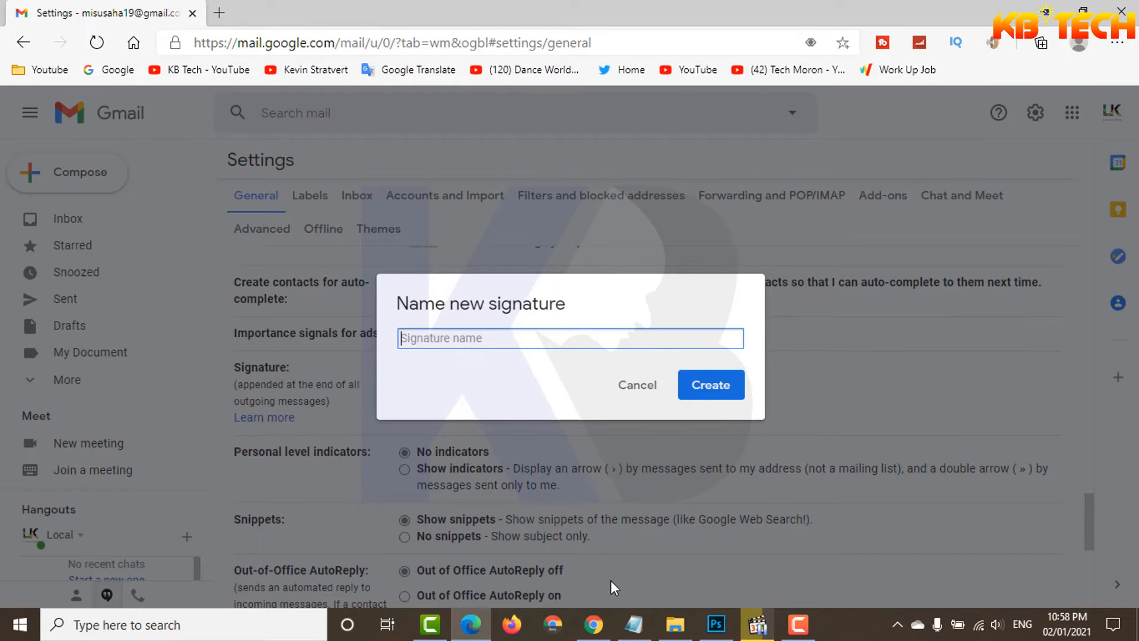
click(633, 624)
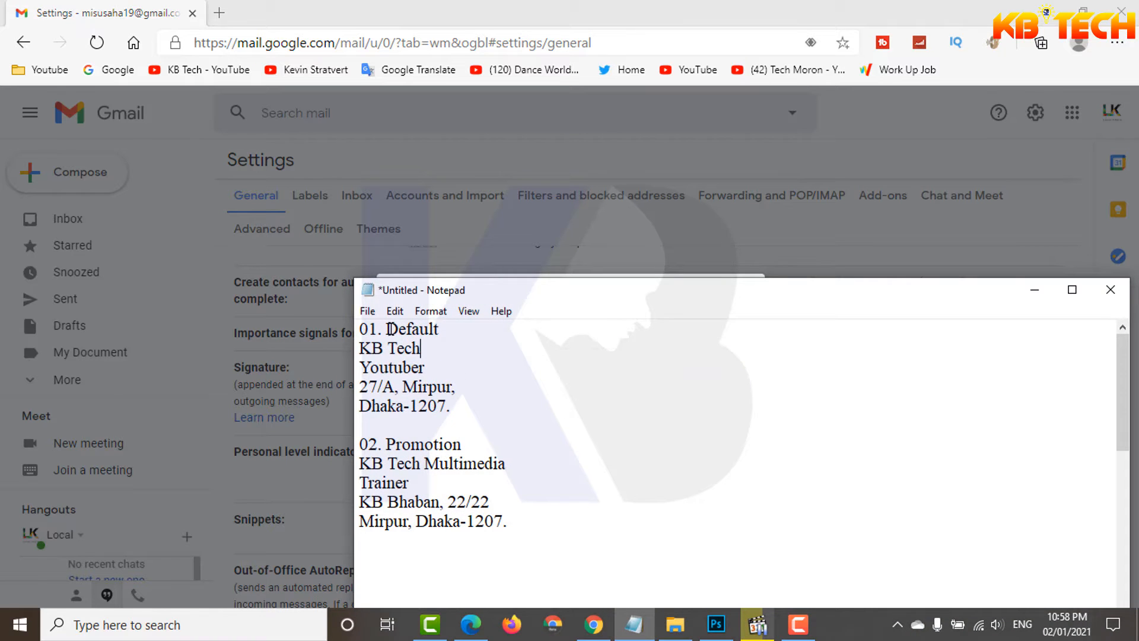
drag(390, 329, 462, 328)
key(ctrl+c)
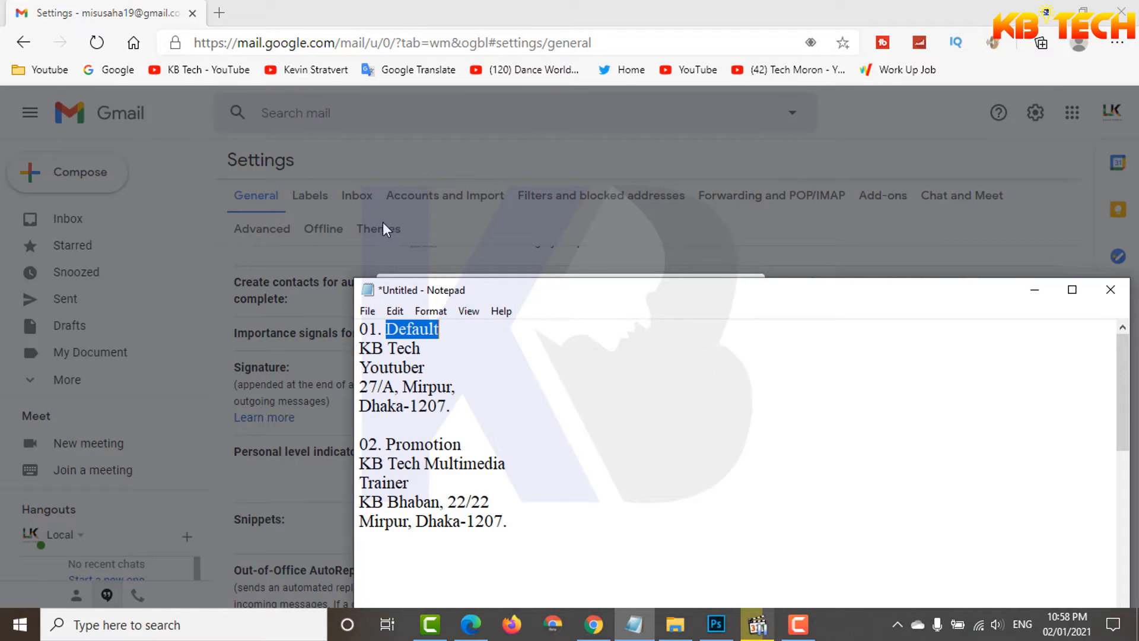
click(296, 12)
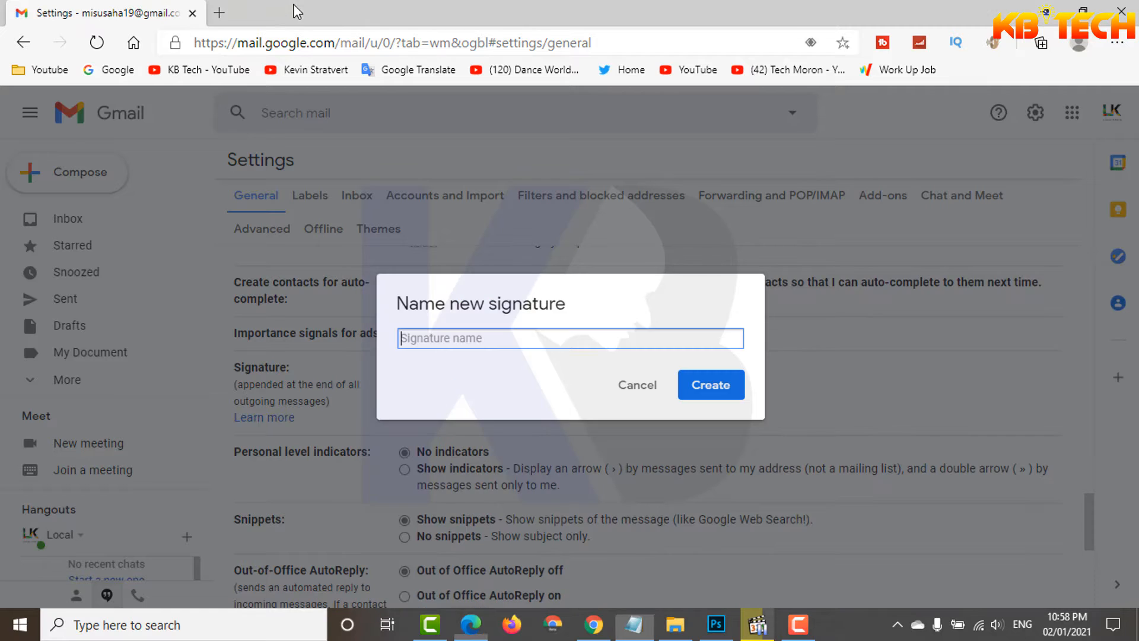
key(ctrl+v)
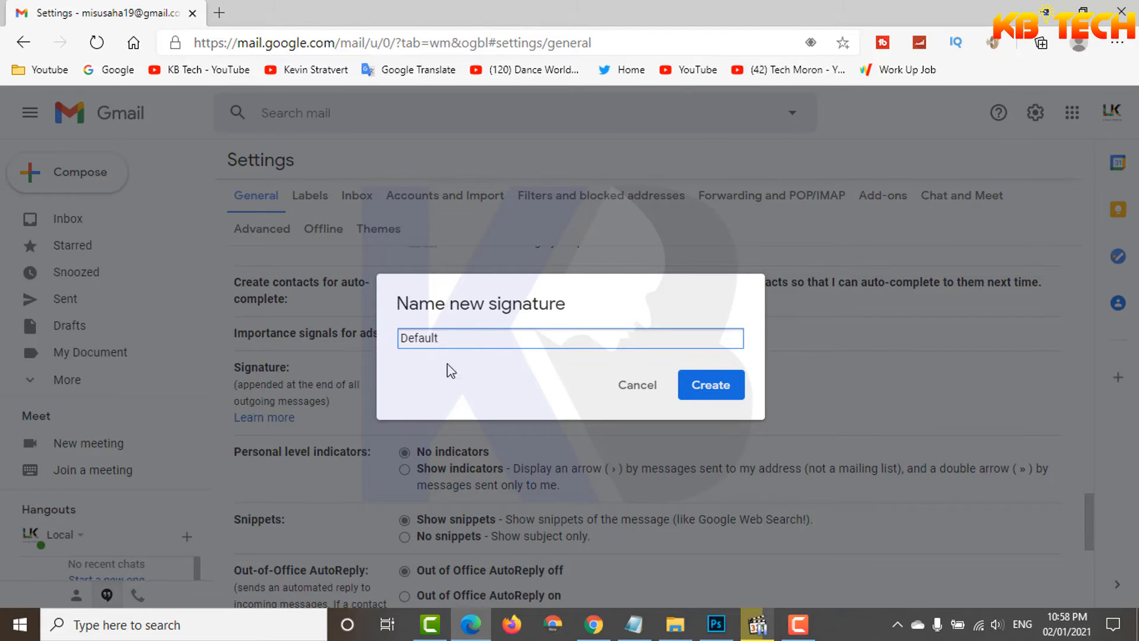
click(711, 387)
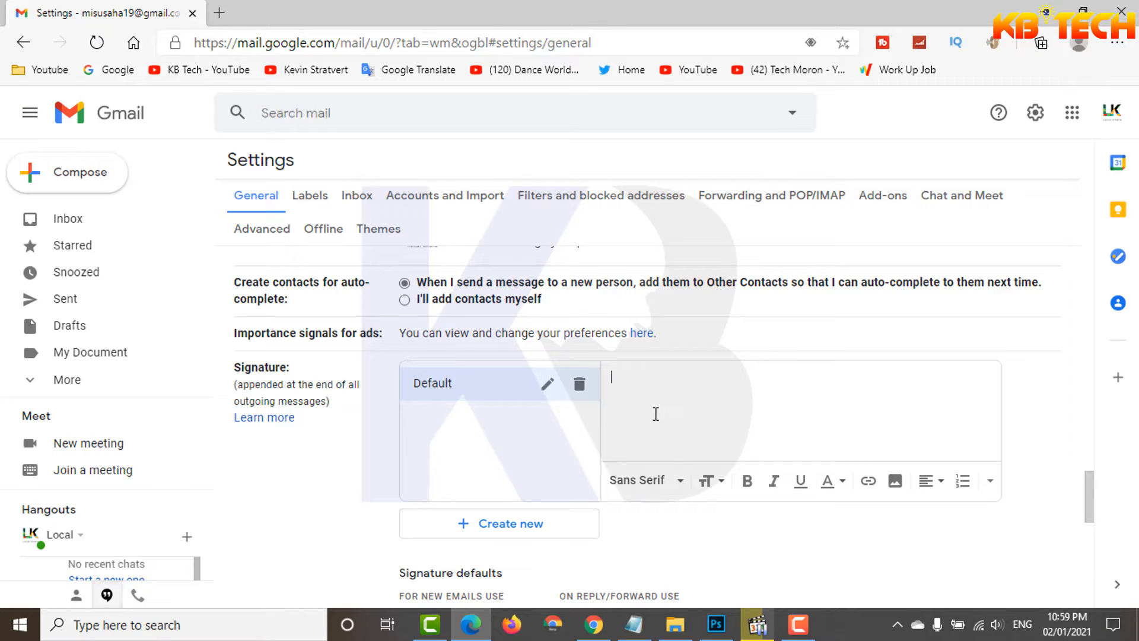
Step: Copy the name, Youtuber title and address lines under 01. Default in Notepad into the Default signature's text
click(632, 631)
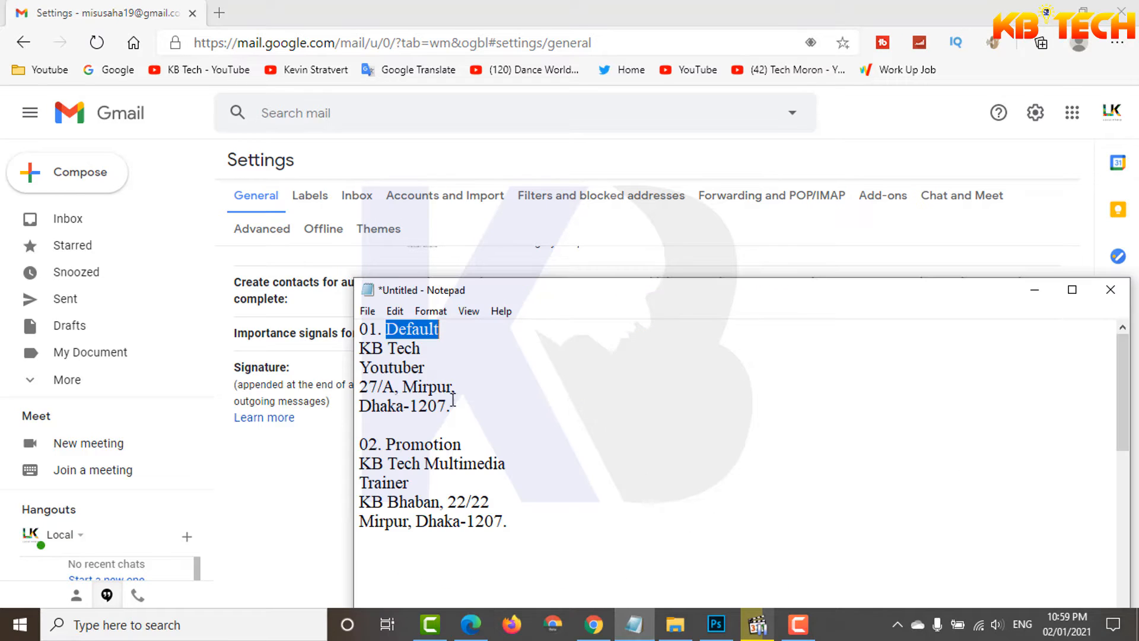
drag(360, 347, 461, 411)
key(ctrl+c)
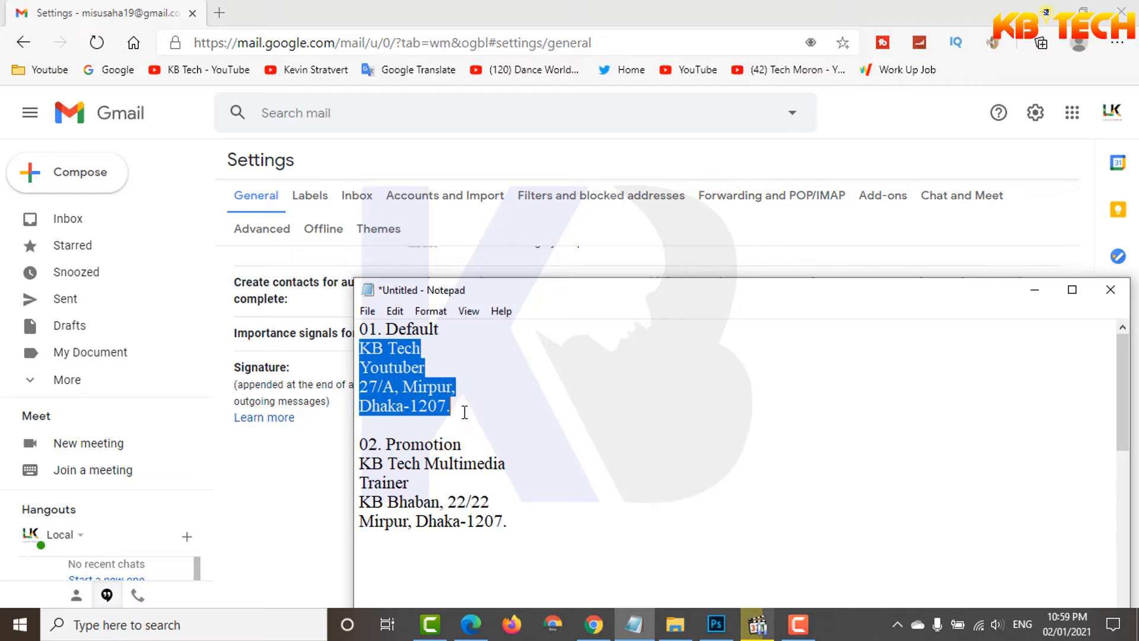
click(192, 35)
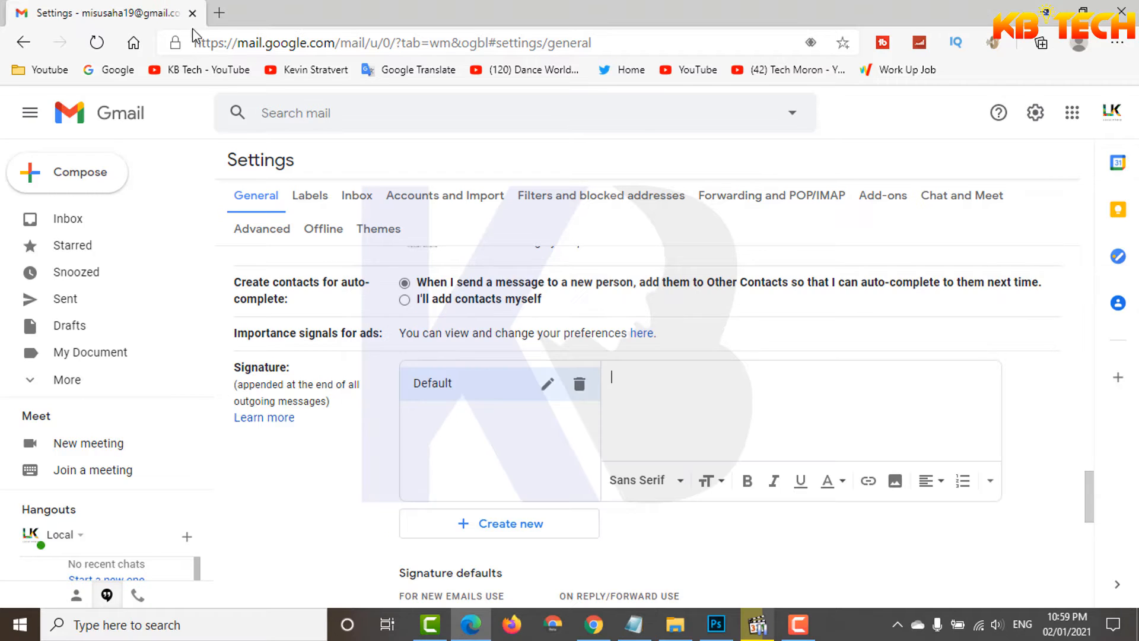
key(ctrl+v)
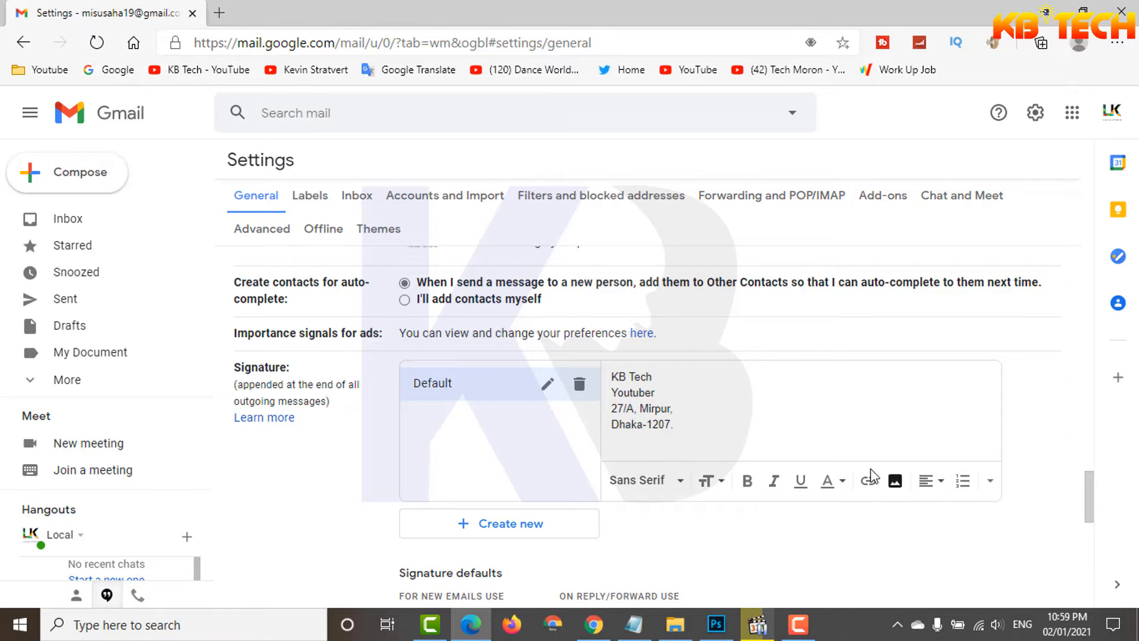
Step: Make the KB Tech line bold and the Youtuber line italic in the Default signature
drag(614, 378, 663, 378)
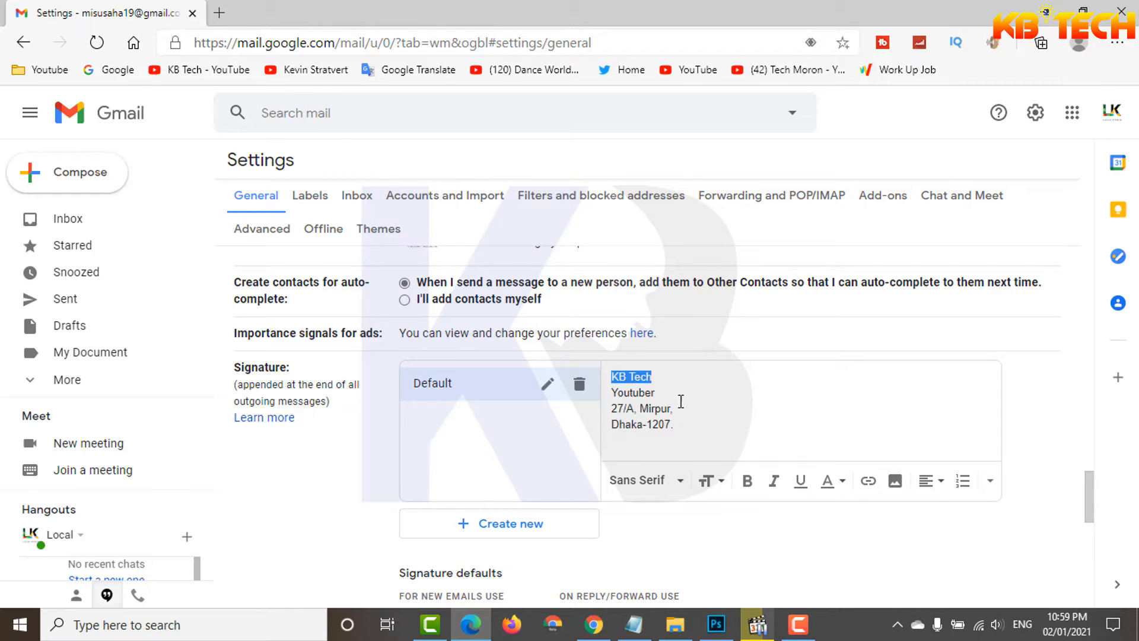
click(747, 481)
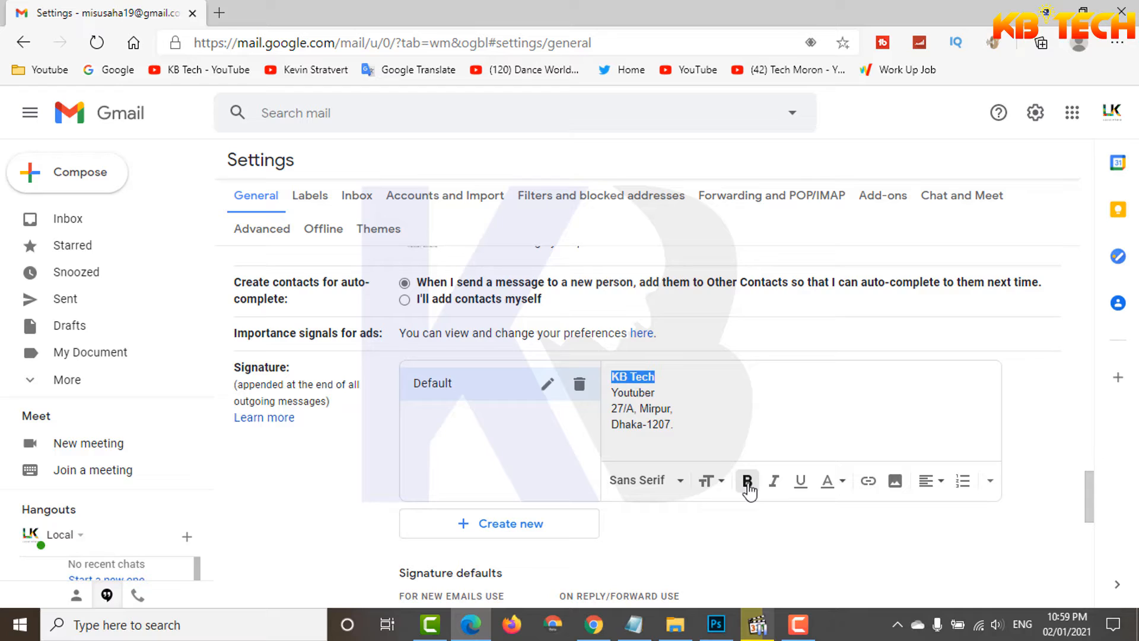
click(650, 394)
drag(615, 393, 656, 393)
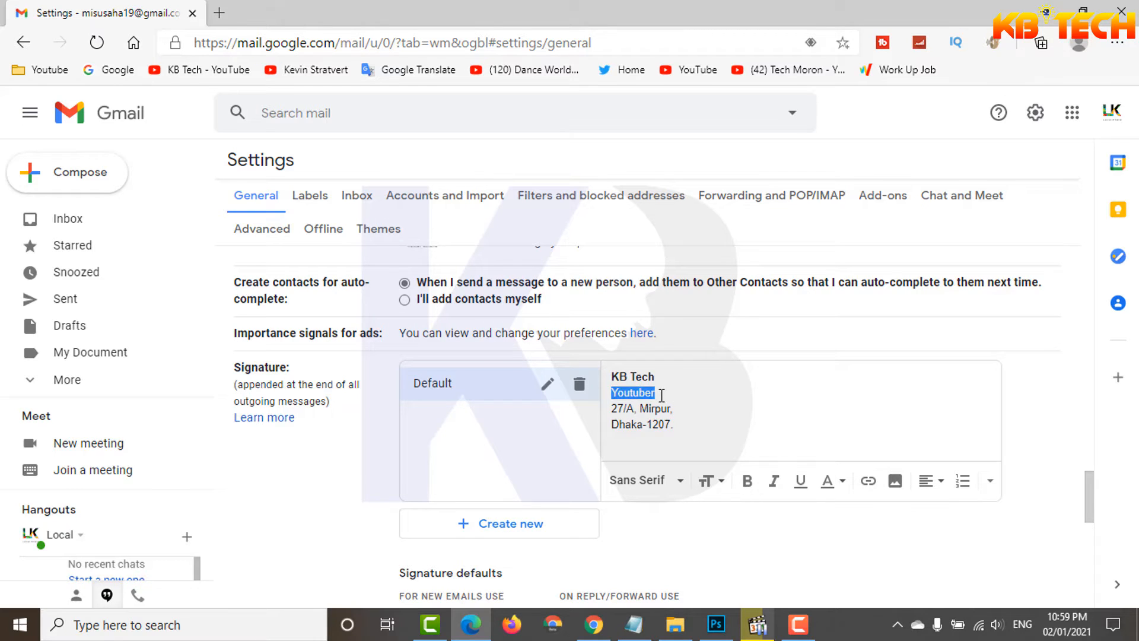
click(774, 482)
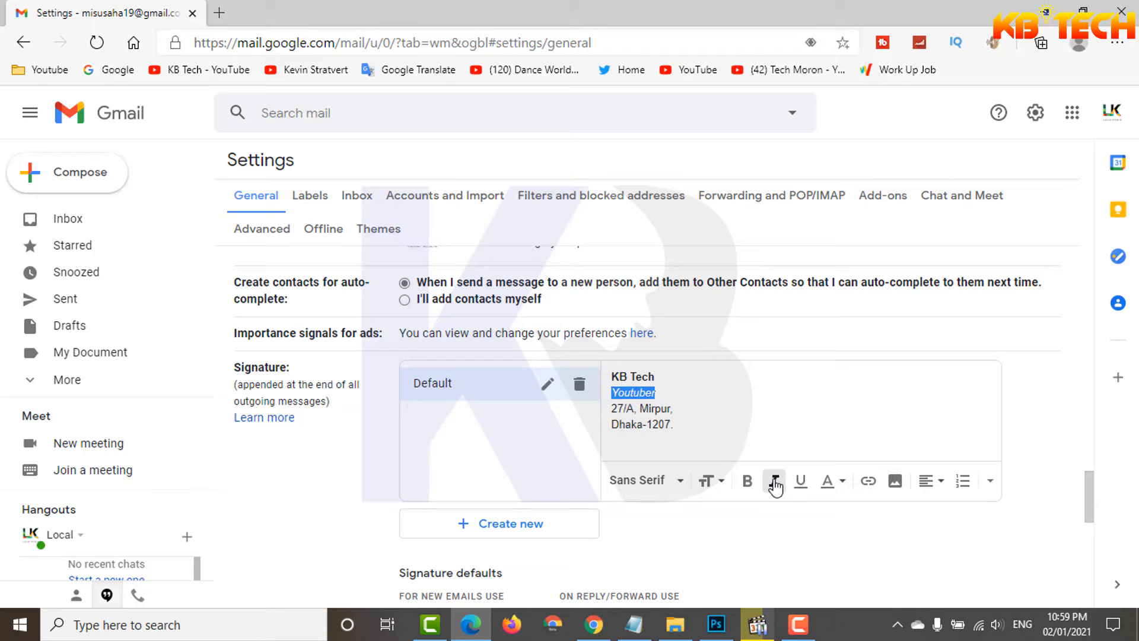
click(701, 386)
Step: Create a second signature named Promotion, copying the name from the Notepad notes
scroll(682, 430, down, 1)
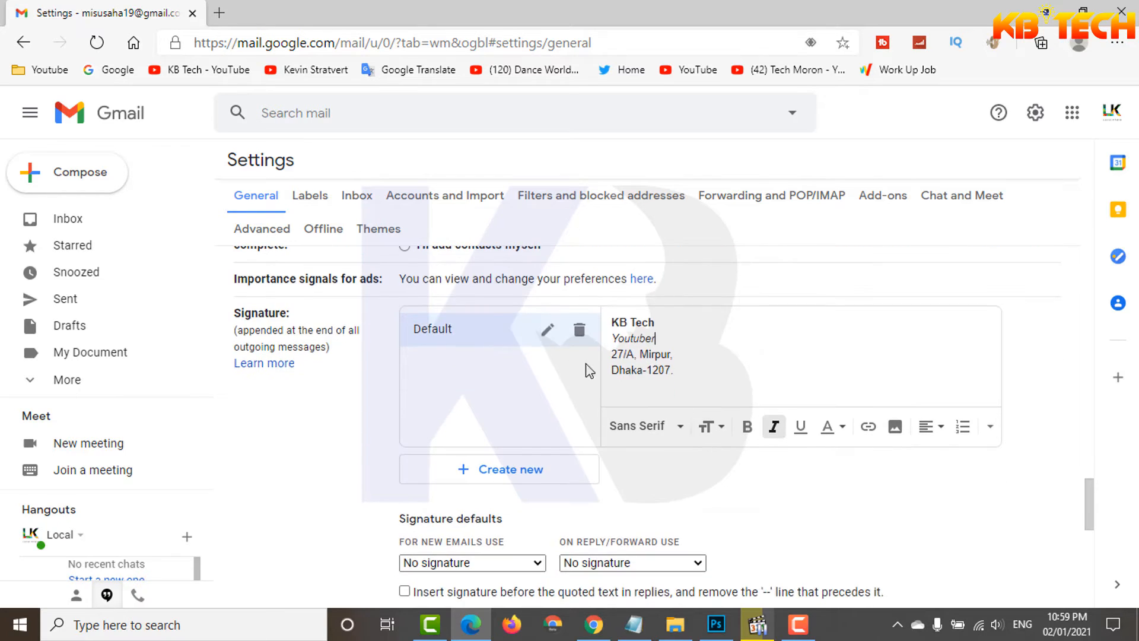
click(521, 473)
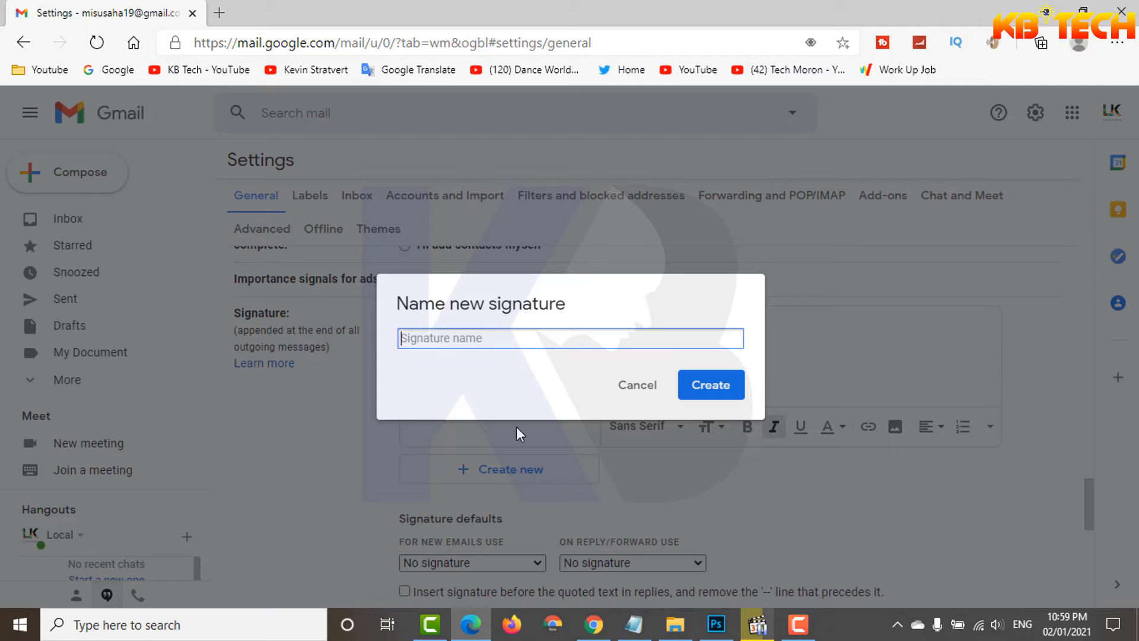
click(632, 624)
drag(387, 443, 496, 445)
key(ctrl+c)
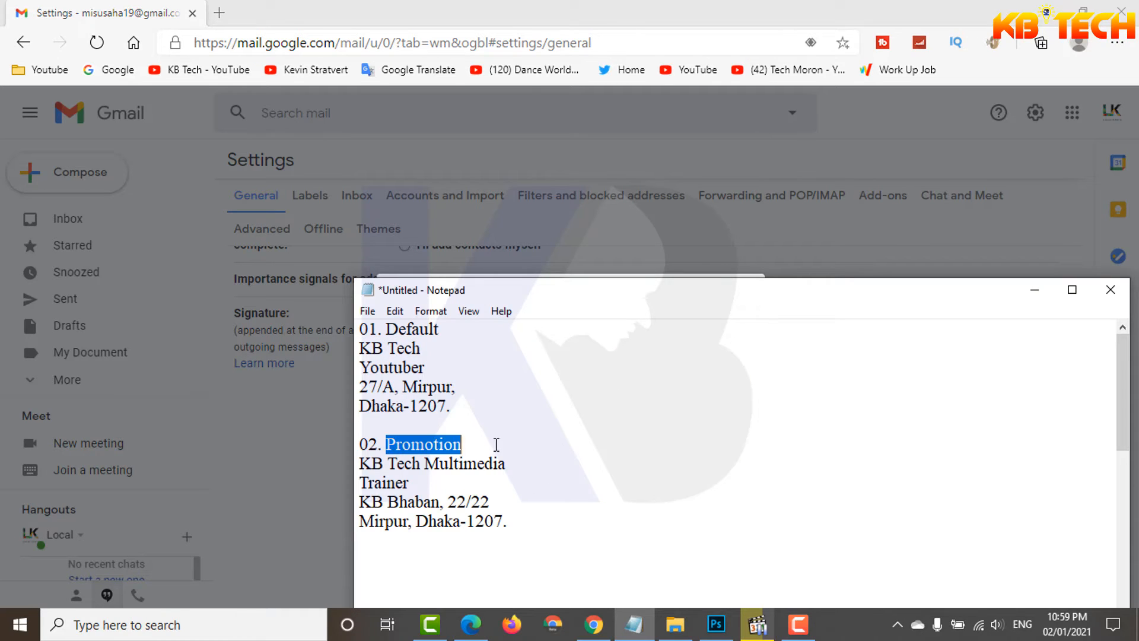
click(100, 13)
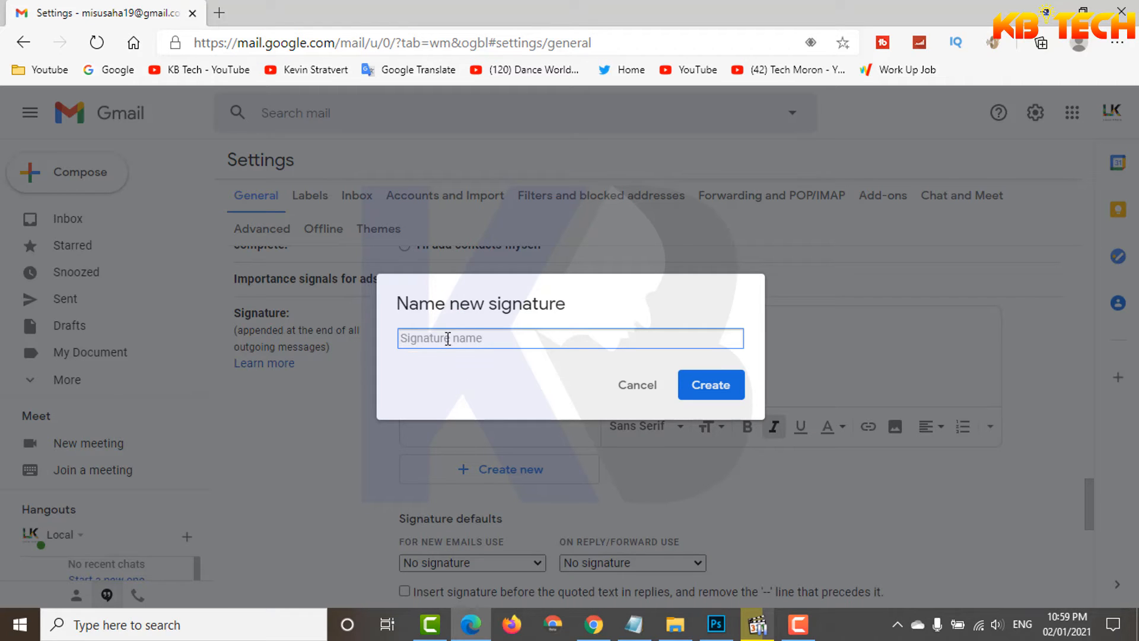
key(ctrl+v)
drag(453, 339, 389, 343)
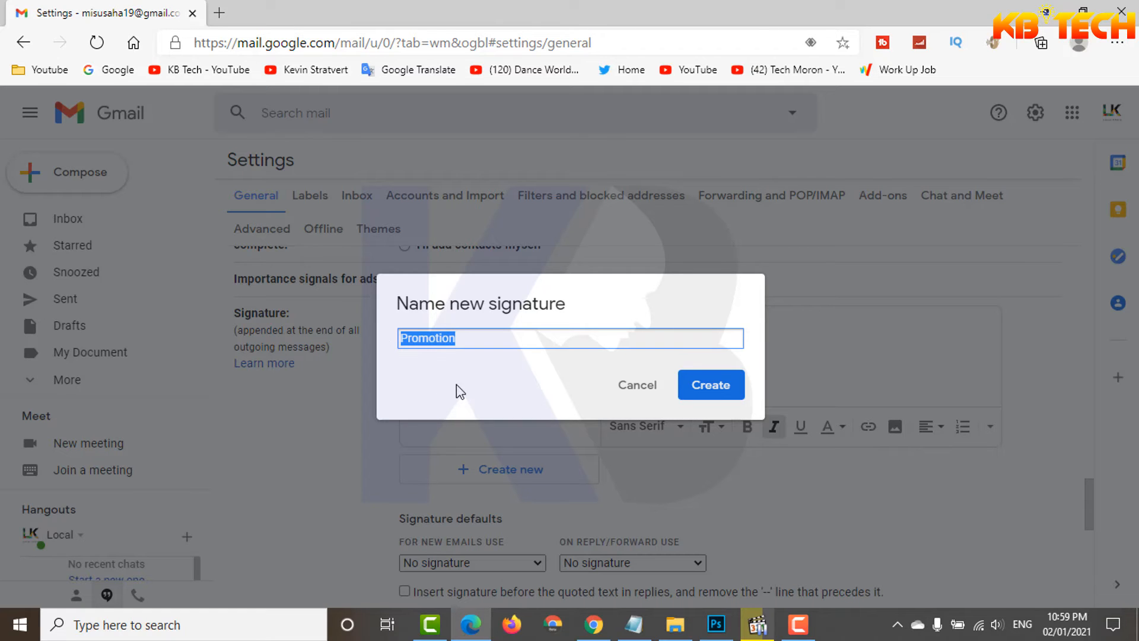
click(734, 394)
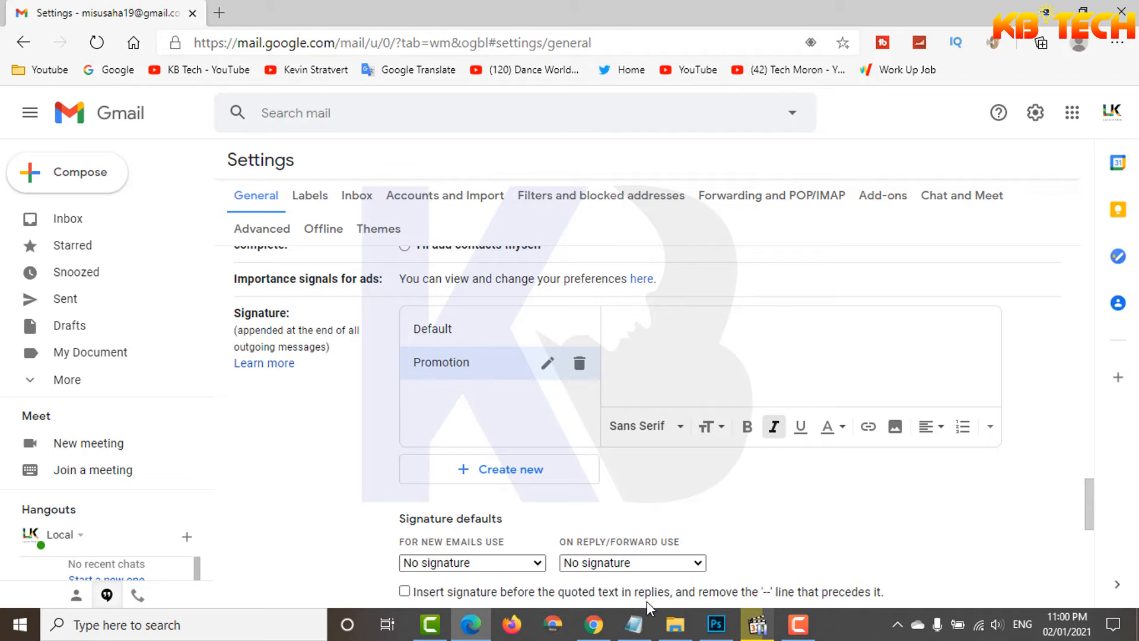
Step: Copy the company name, Trainer title and address lines under 02. Promotion in Notepad into the Promotion signature's text
click(633, 624)
click(375, 446)
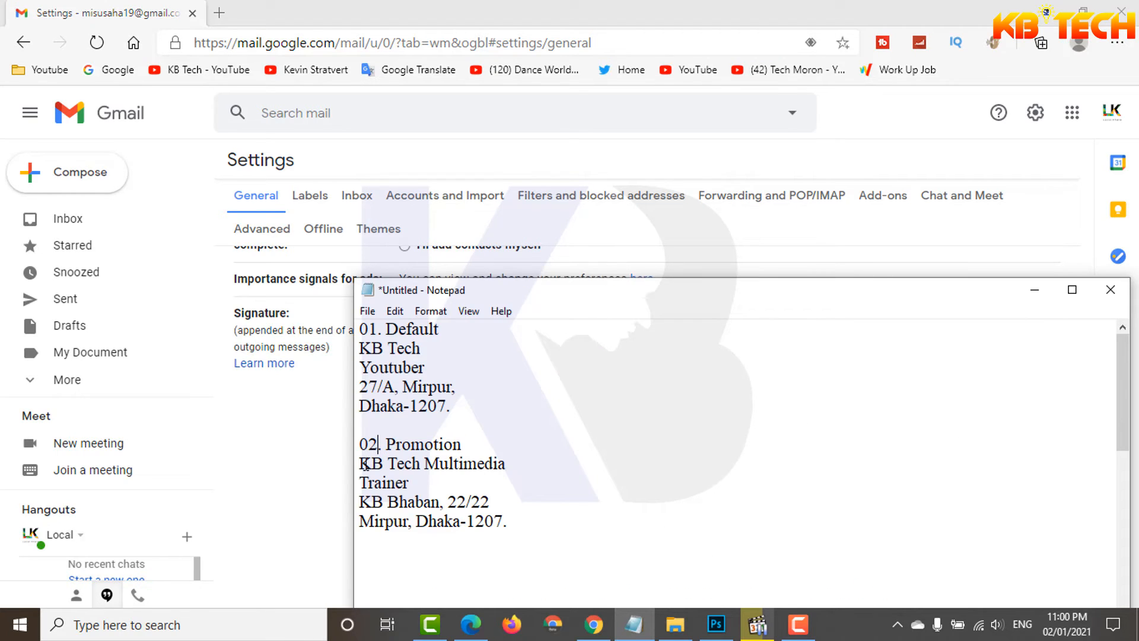
drag(364, 465, 510, 525)
key(ctrl+c)
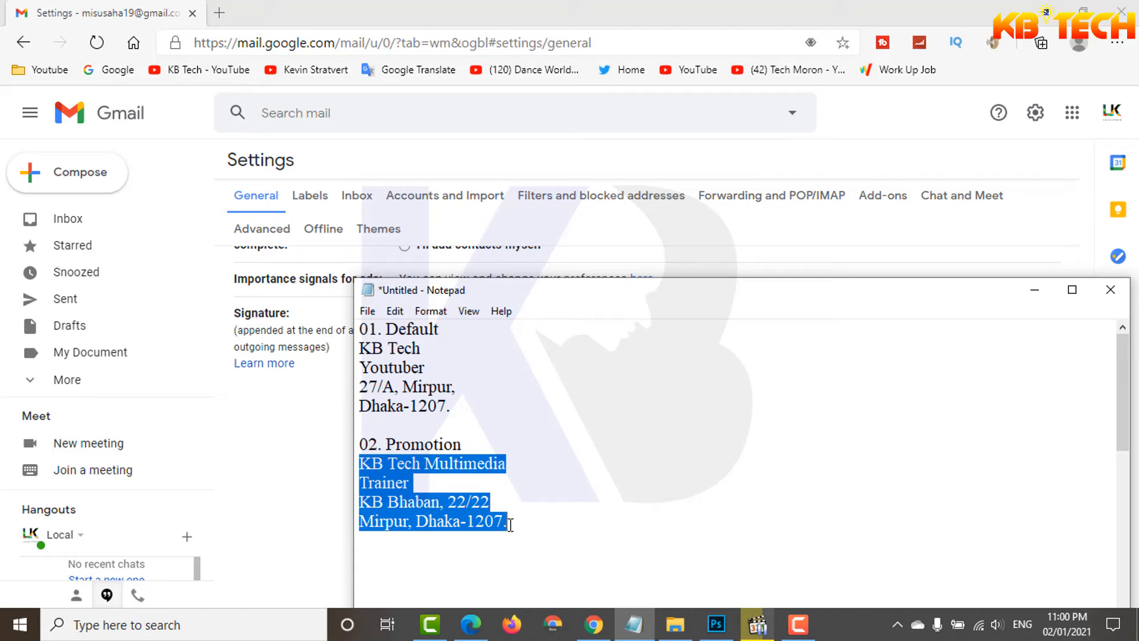
key(alt+Tab)
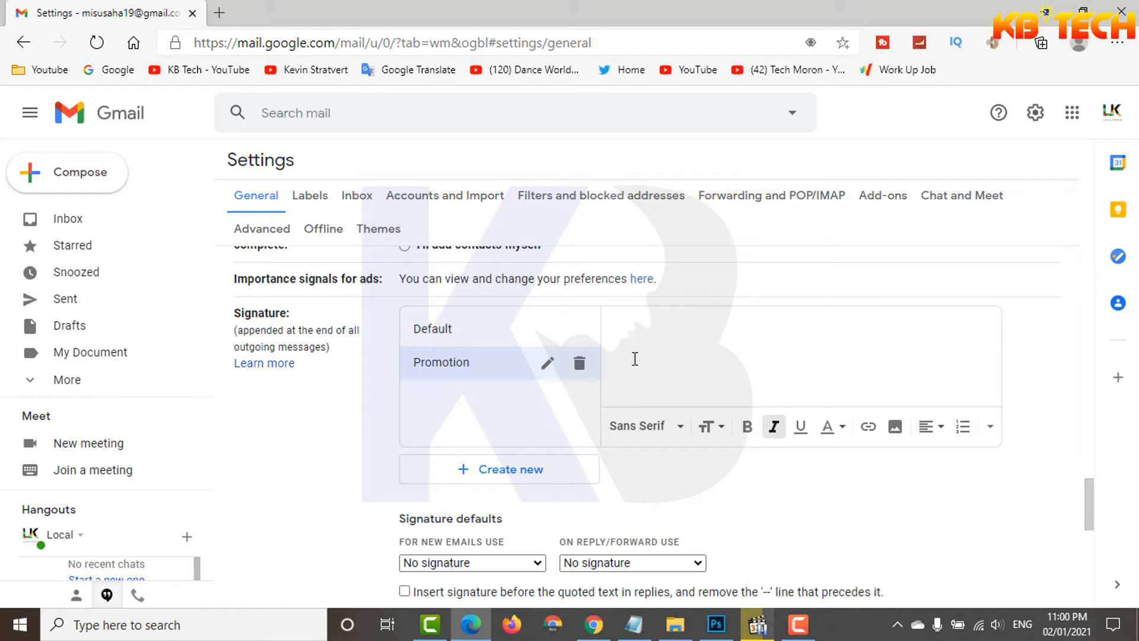
click(639, 336)
right_click(638, 334)
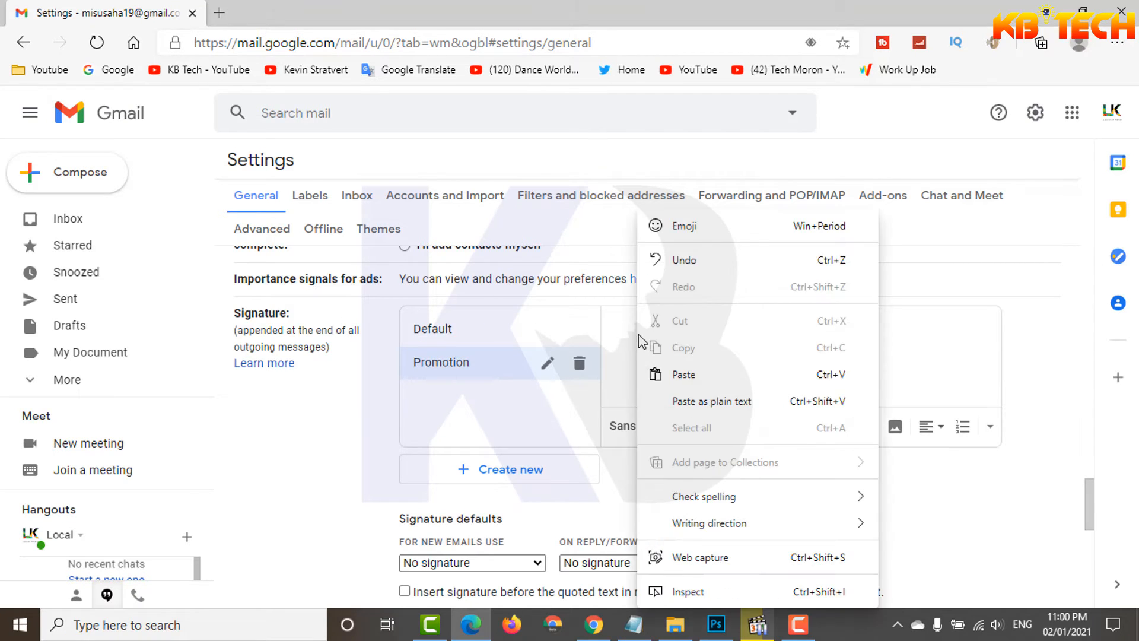
click(693, 376)
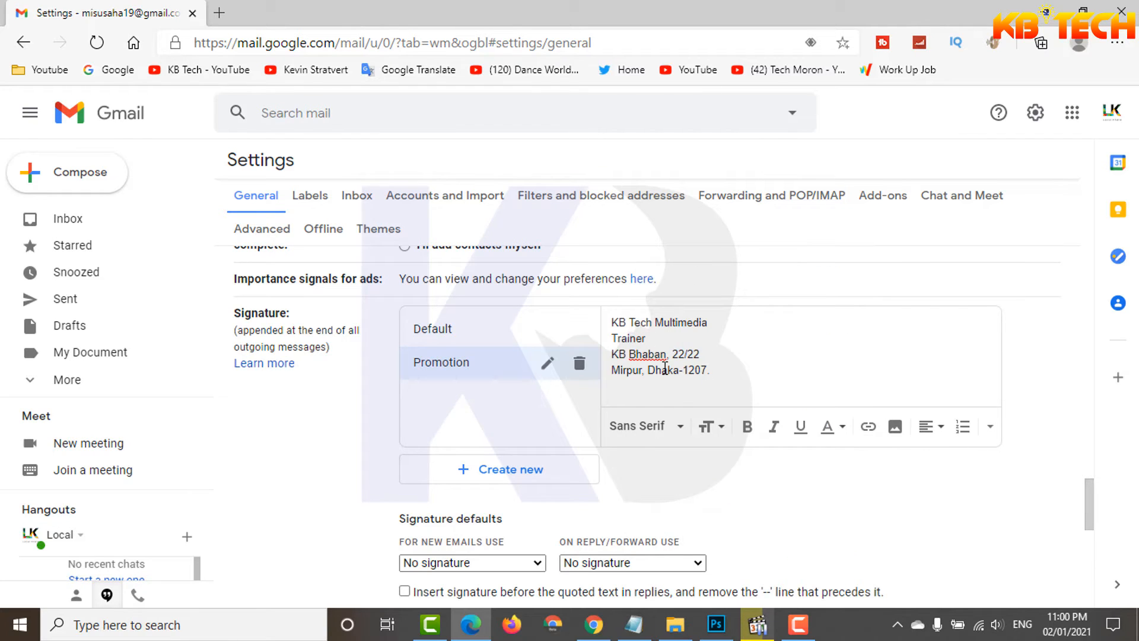
Step: Make the KB Tech Multimedia line bold and the Trainer line italic in the Promotion signature
drag(612, 322, 710, 322)
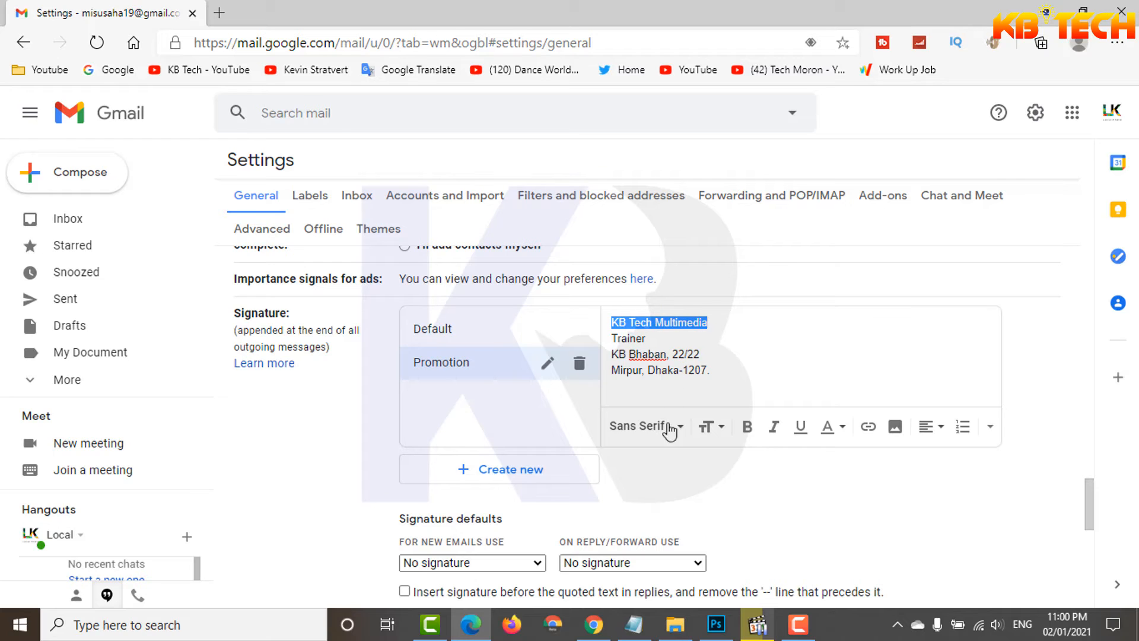
click(747, 428)
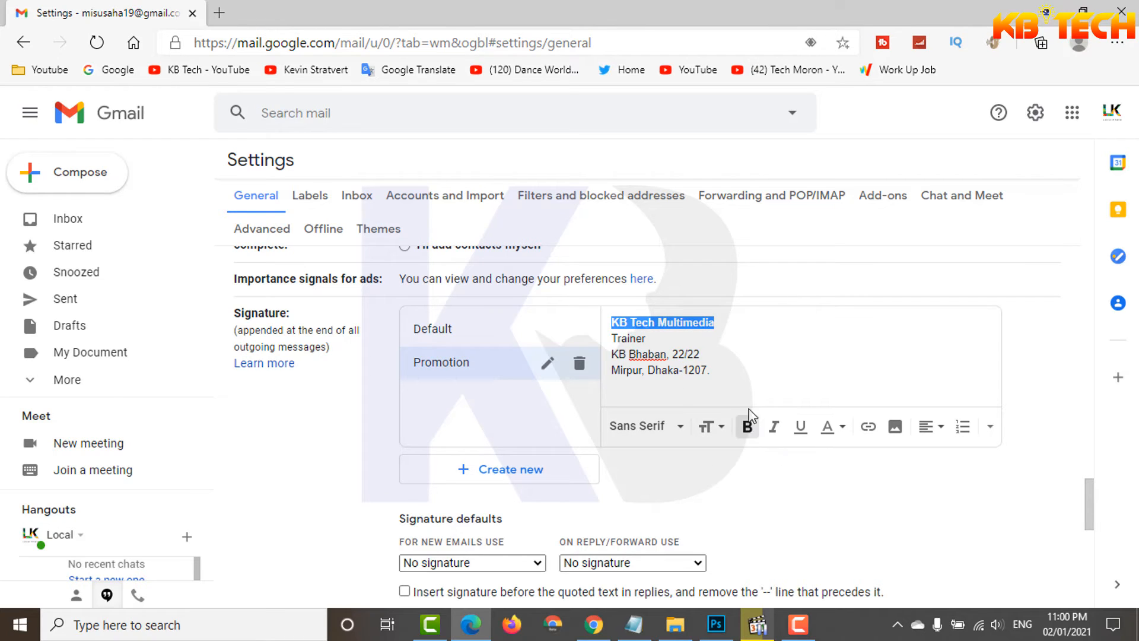
click(711, 345)
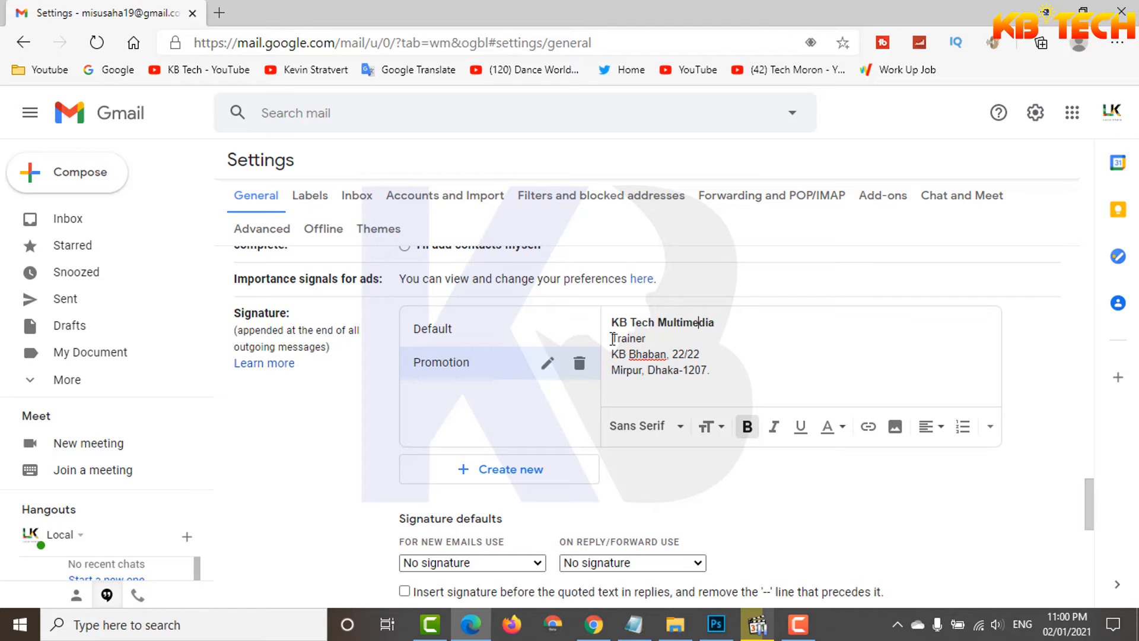
drag(659, 339, 593, 343)
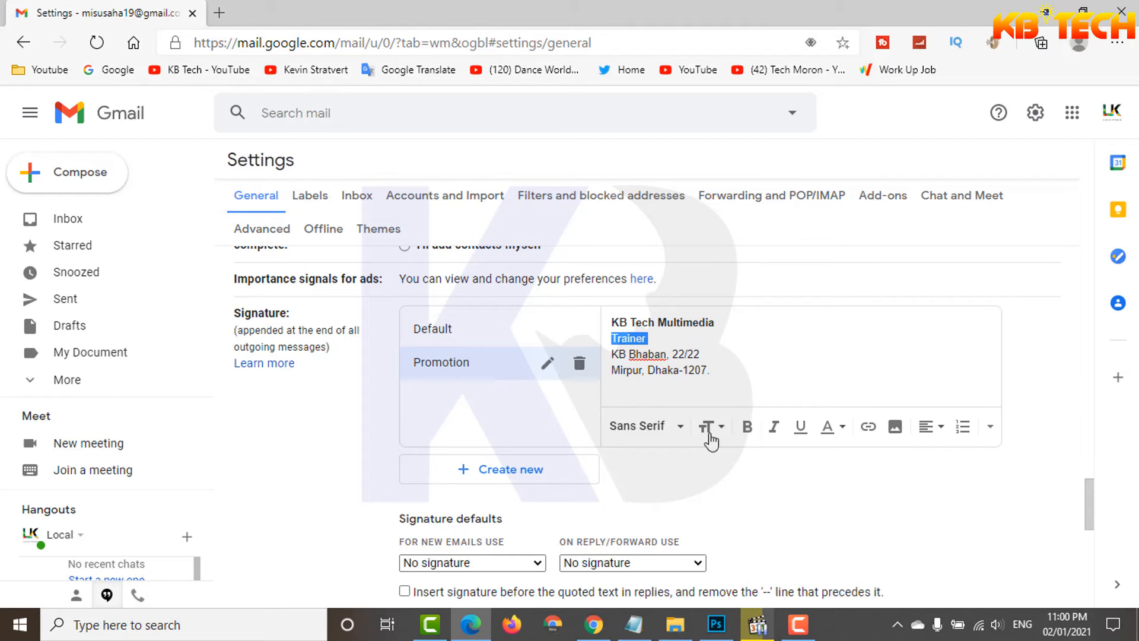
click(773, 427)
click(735, 347)
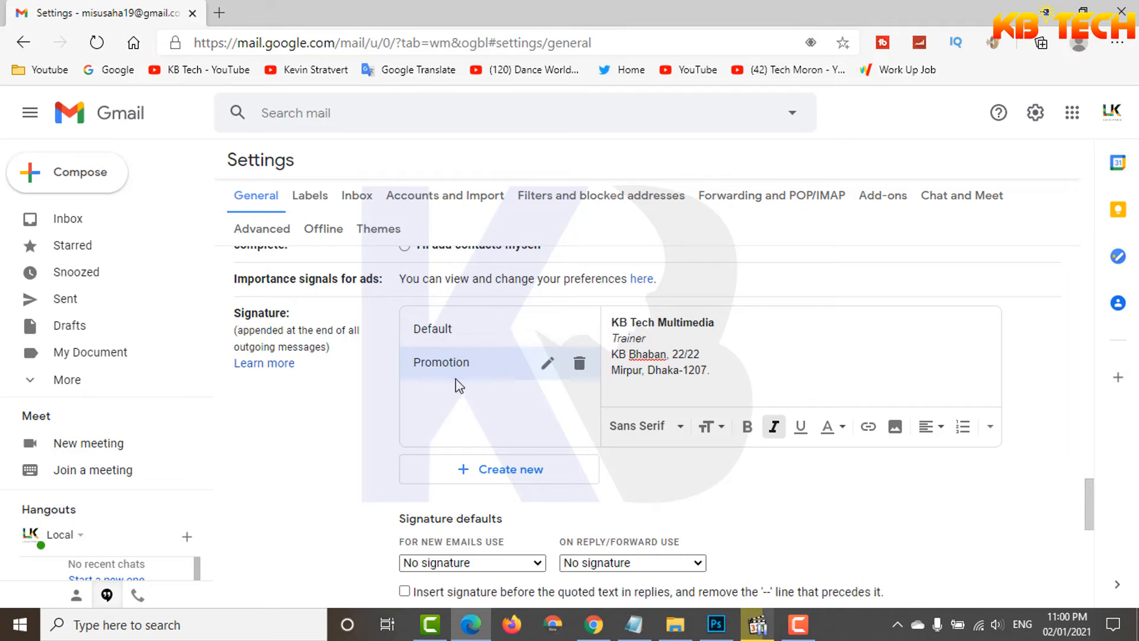
Step: Check the Default and Promotion signatures' text, and save the settings changes
click(475, 337)
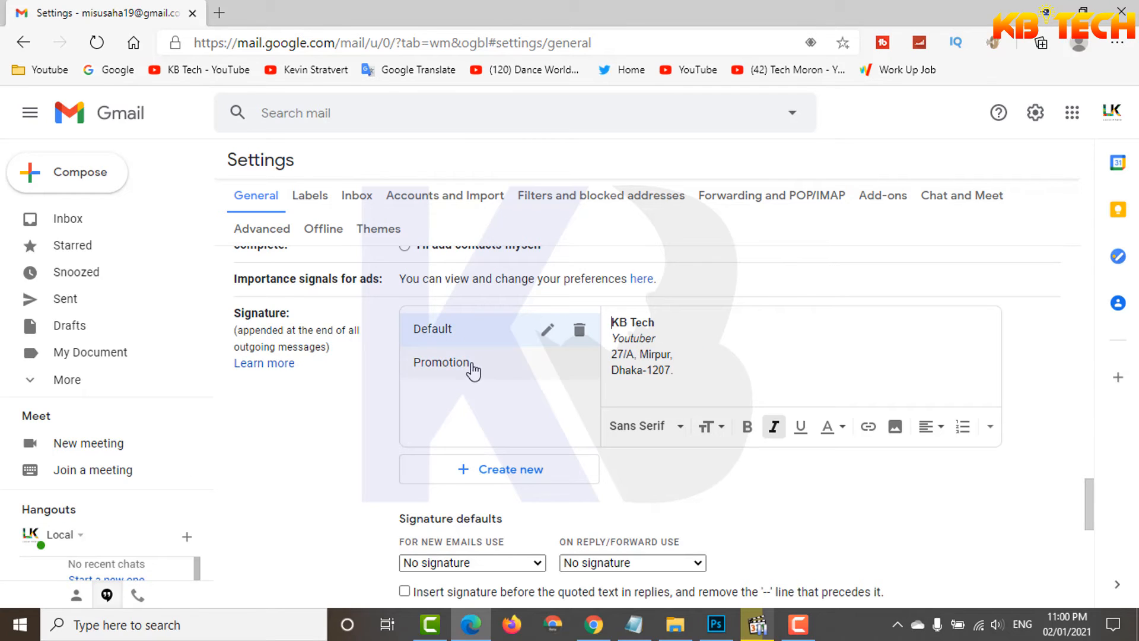
click(474, 369)
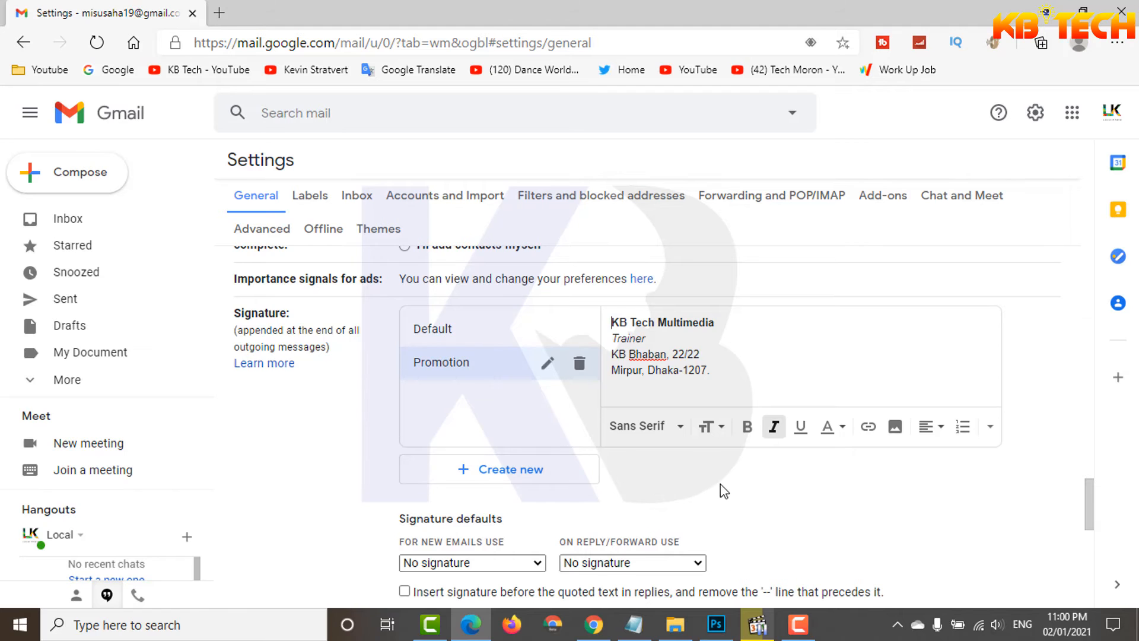
scroll(721, 486, down, 10)
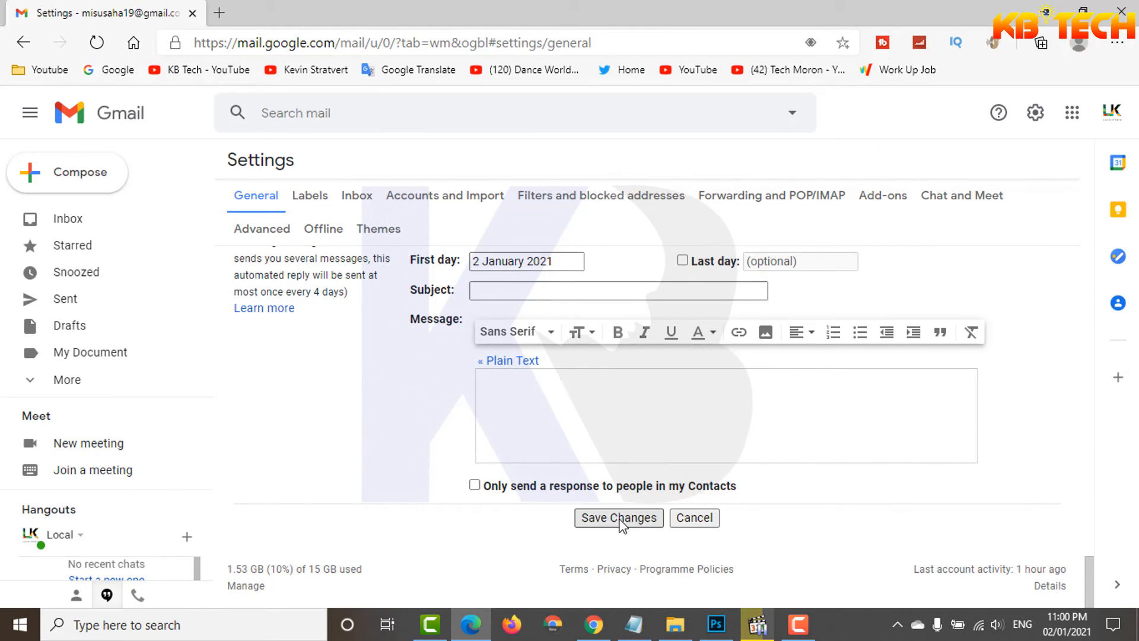
click(621, 519)
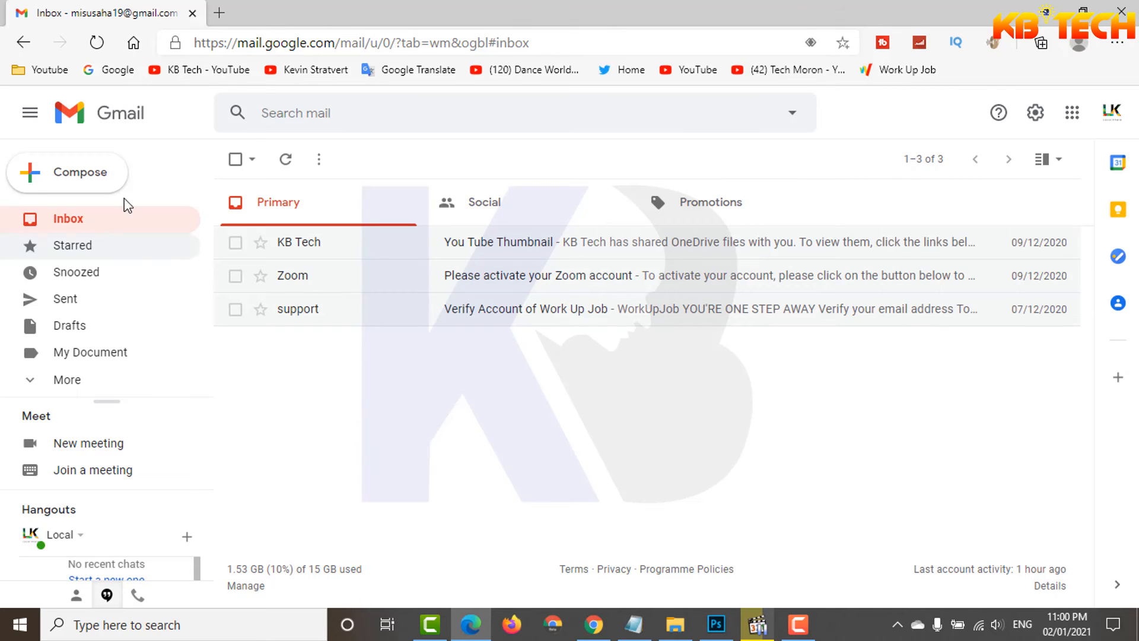
Step: Start a new message, expand its compose window to full screen, and insert the Default signature
click(78, 179)
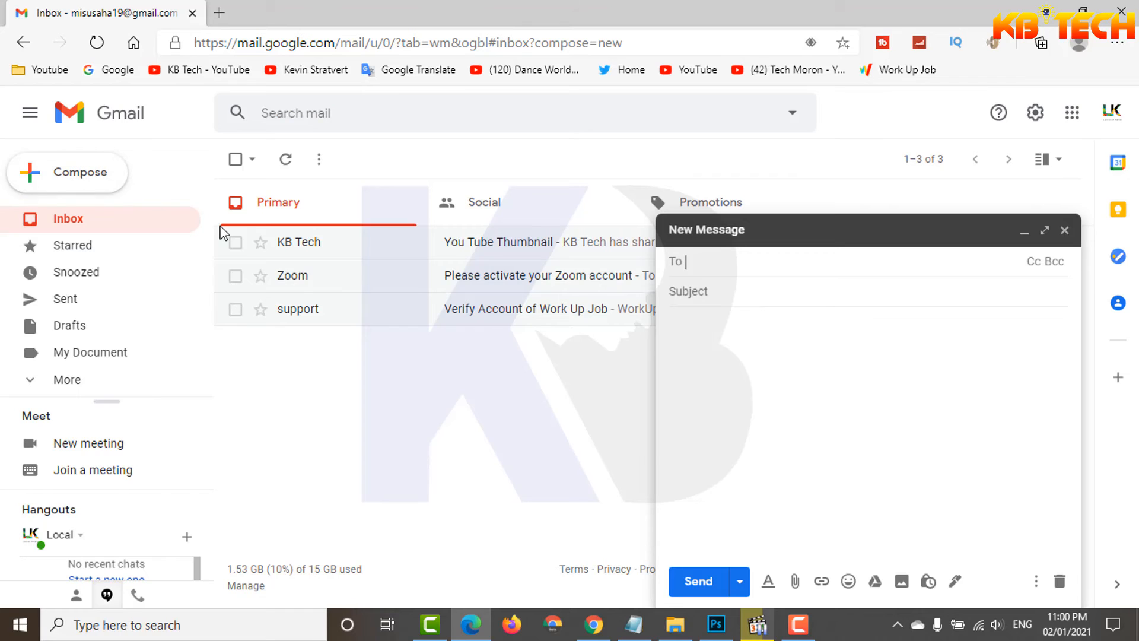
click(1044, 230)
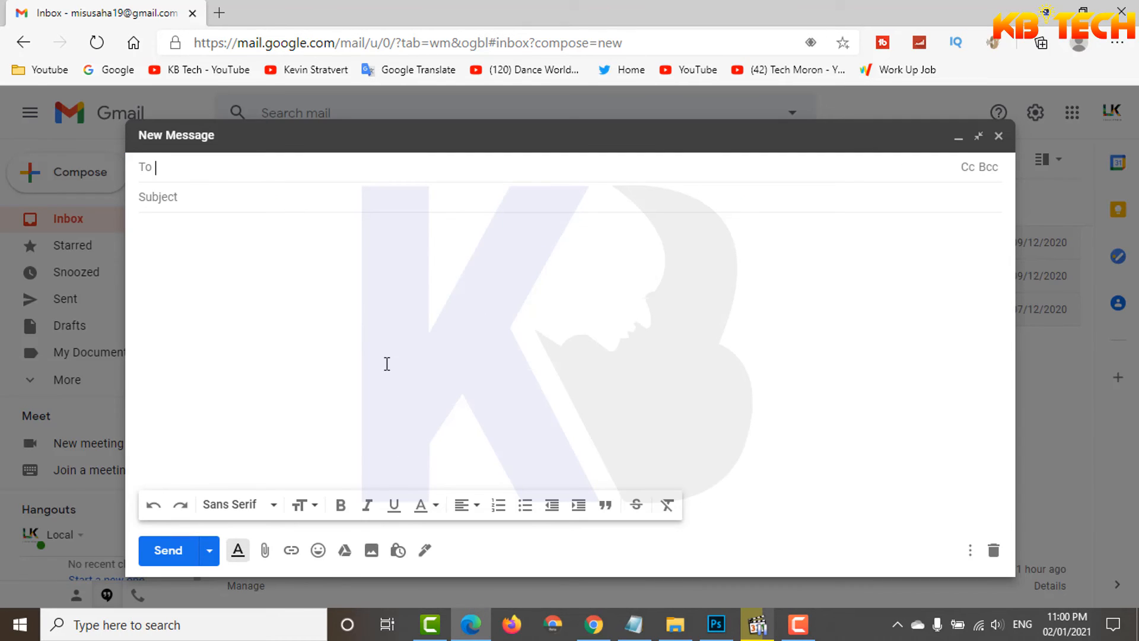
click(426, 551)
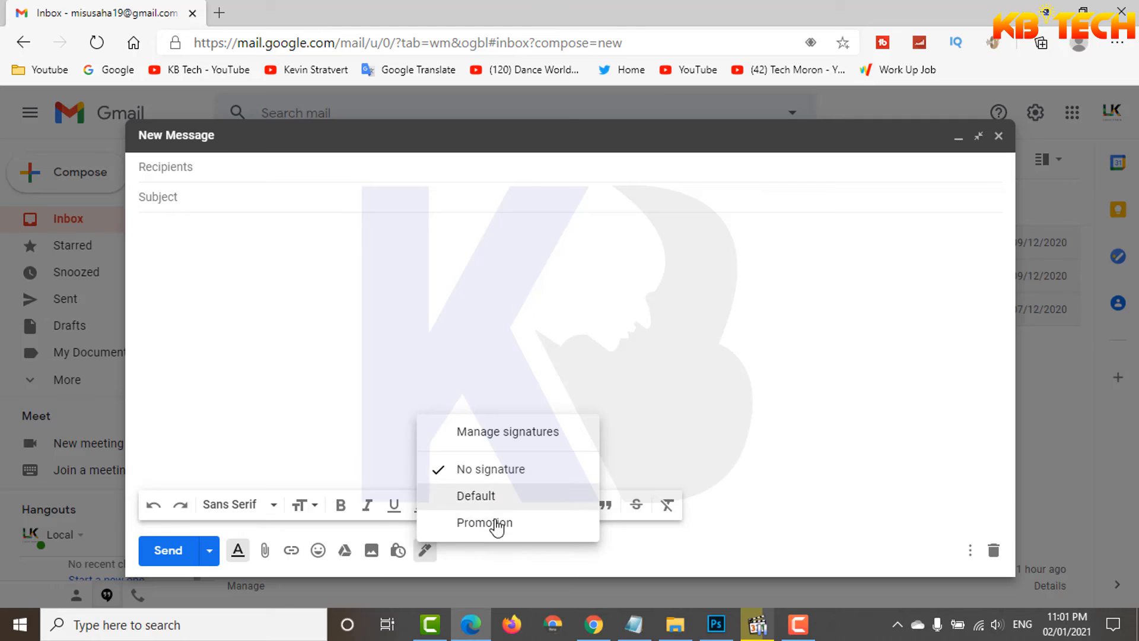
click(475, 497)
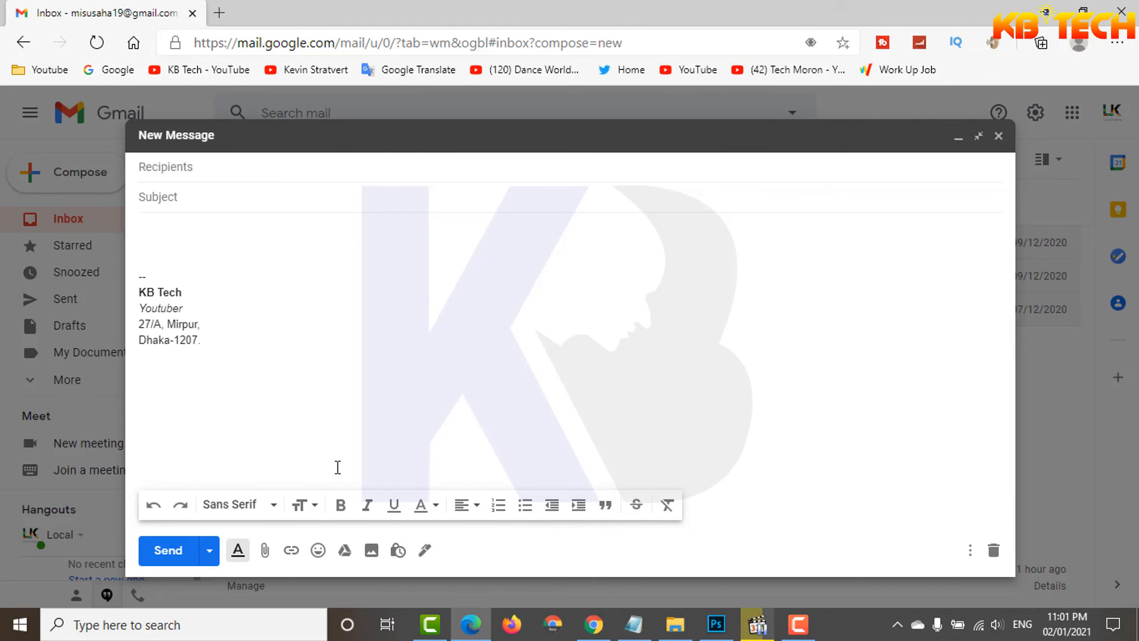
Step: Switch the new message's signature to Promotion, and set it back to No signature
click(424, 551)
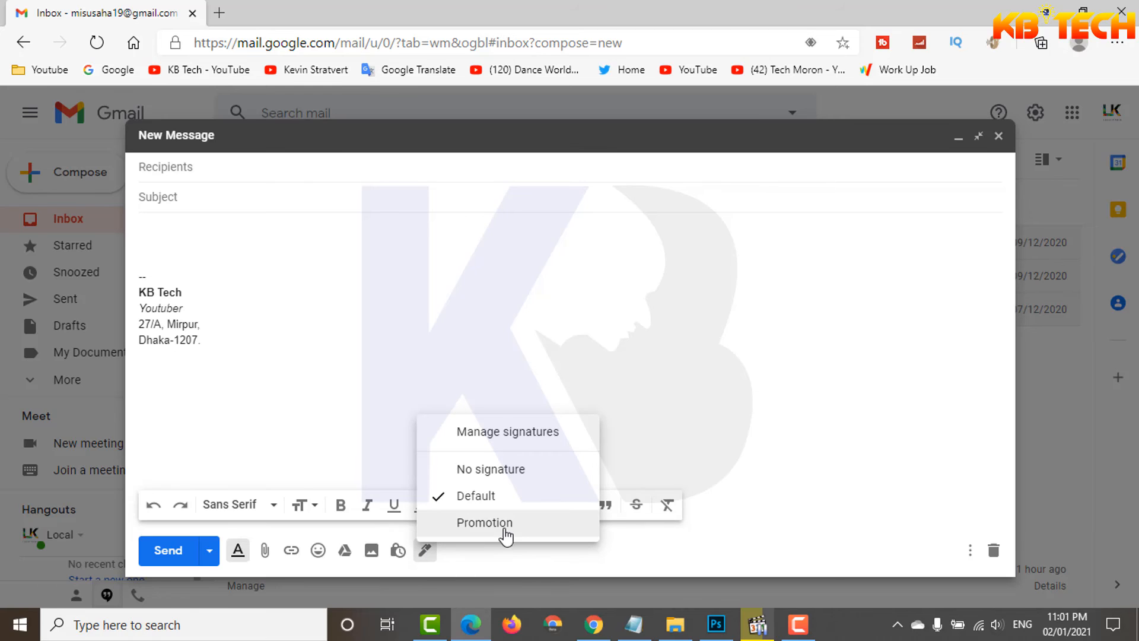
click(485, 522)
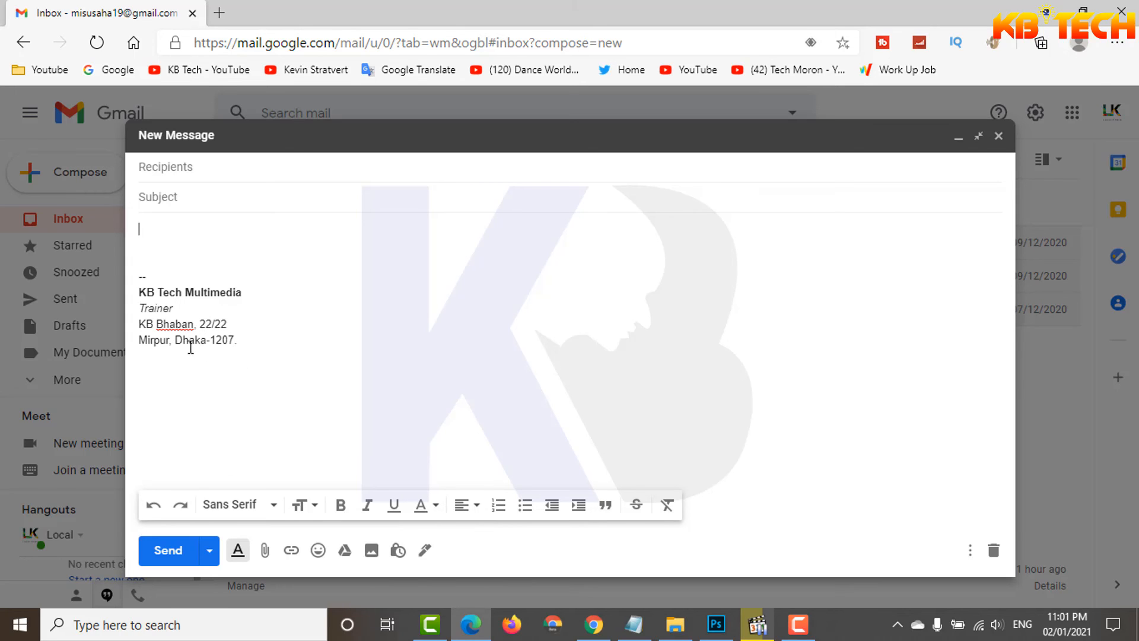
click(425, 552)
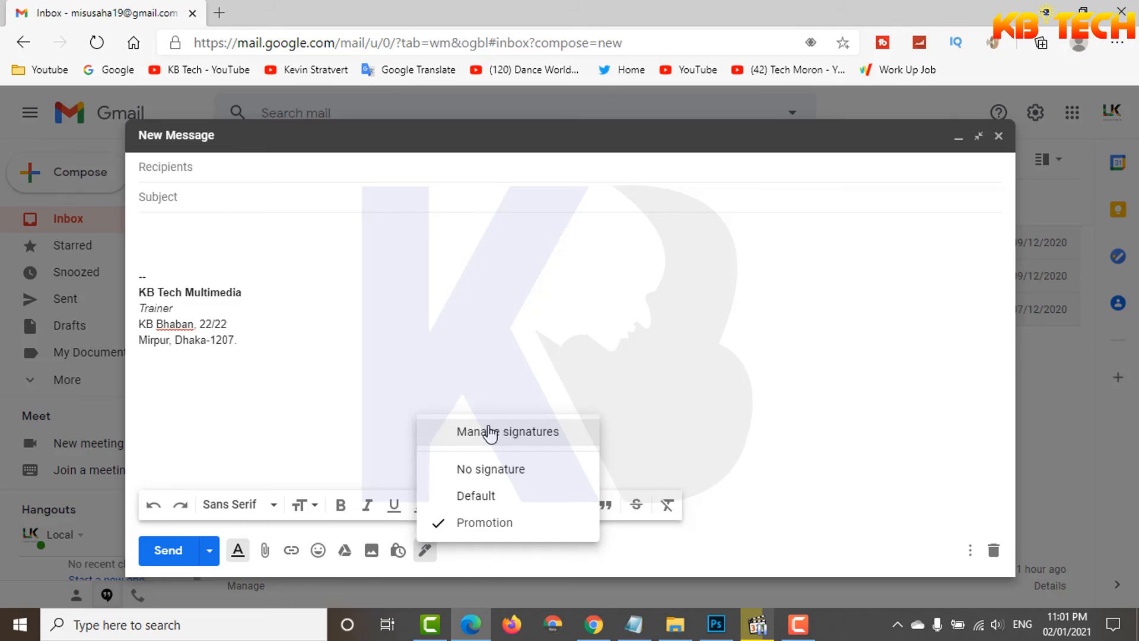
click(490, 469)
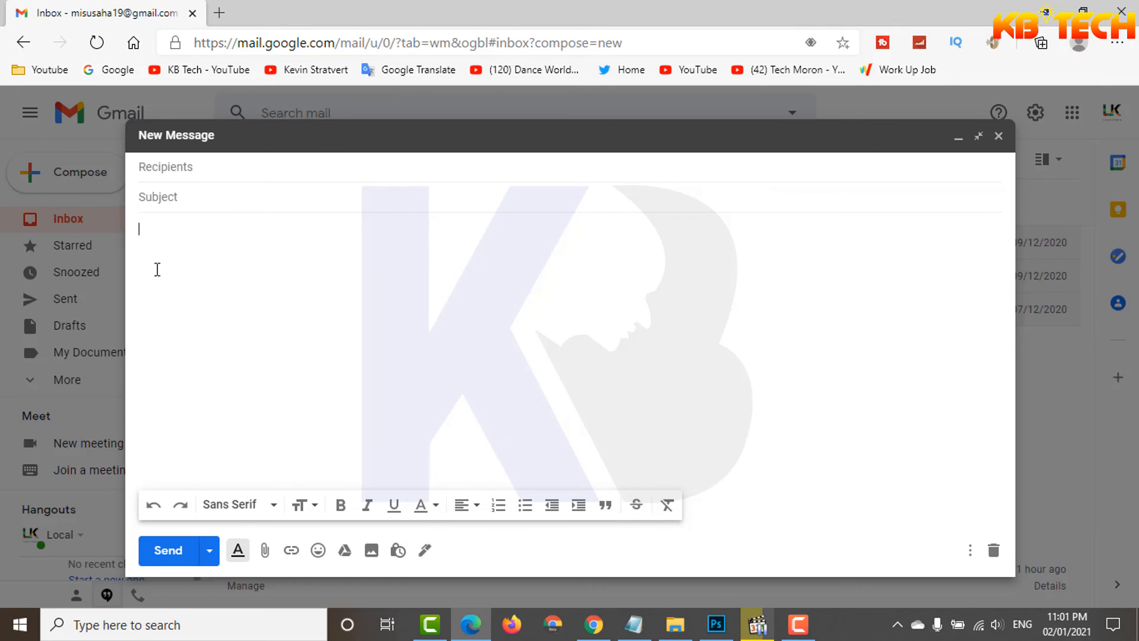
click(399, 551)
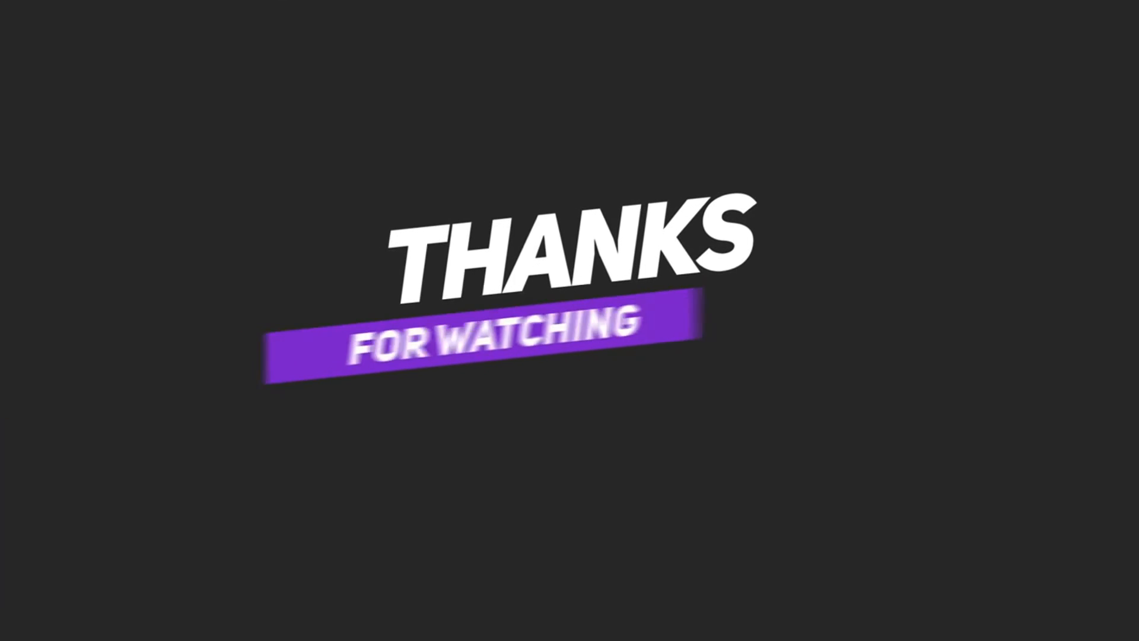